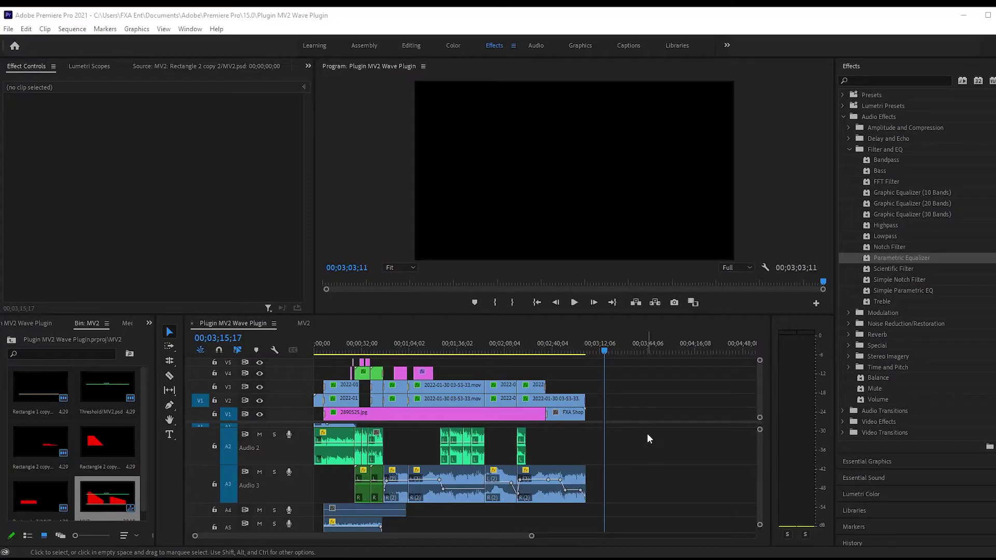
Set the Program monitor playback resolution to 1/4.
click(397, 351)
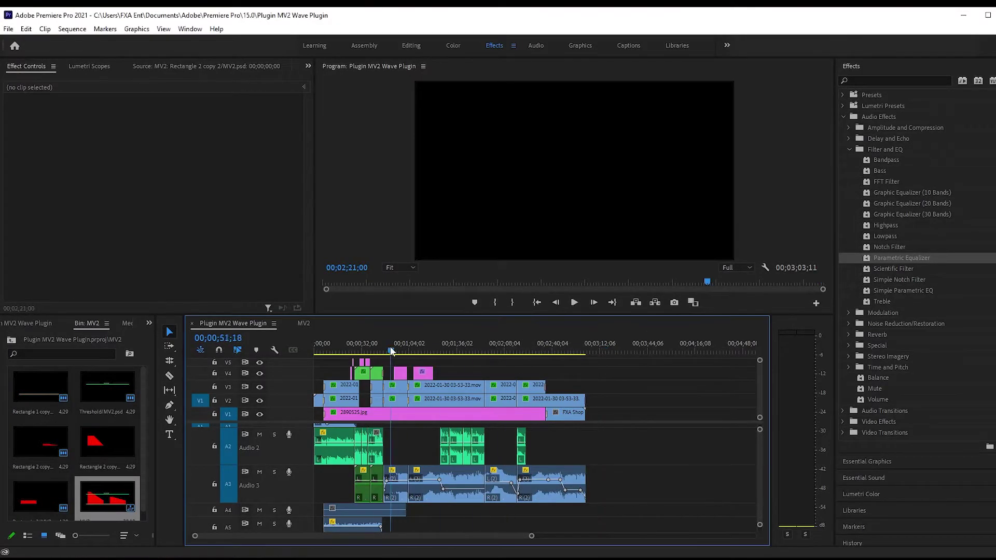
click(756, 272)
click(741, 268)
click(736, 301)
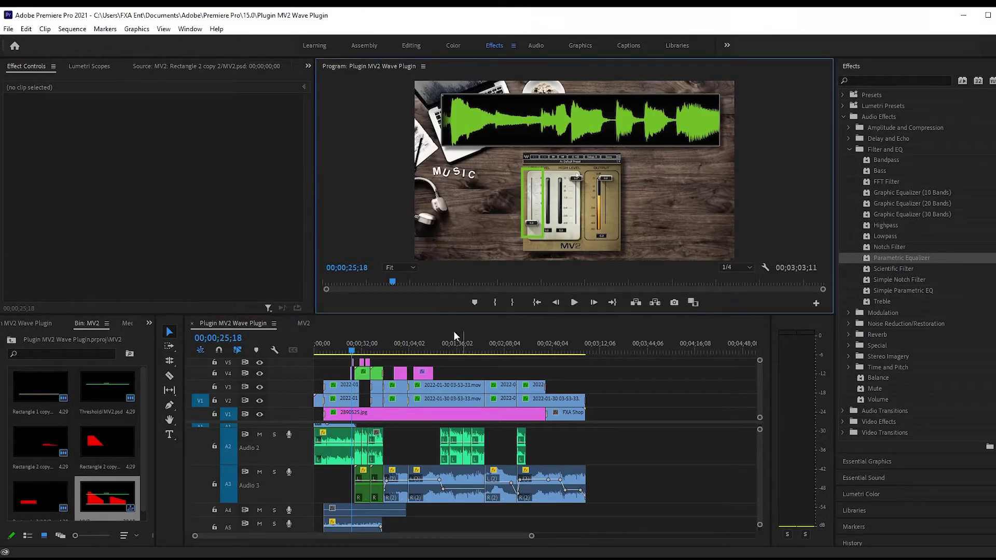
Scrub through the sequence to its end and bring up Edit > Preferences.
drag(357, 349, 499, 353)
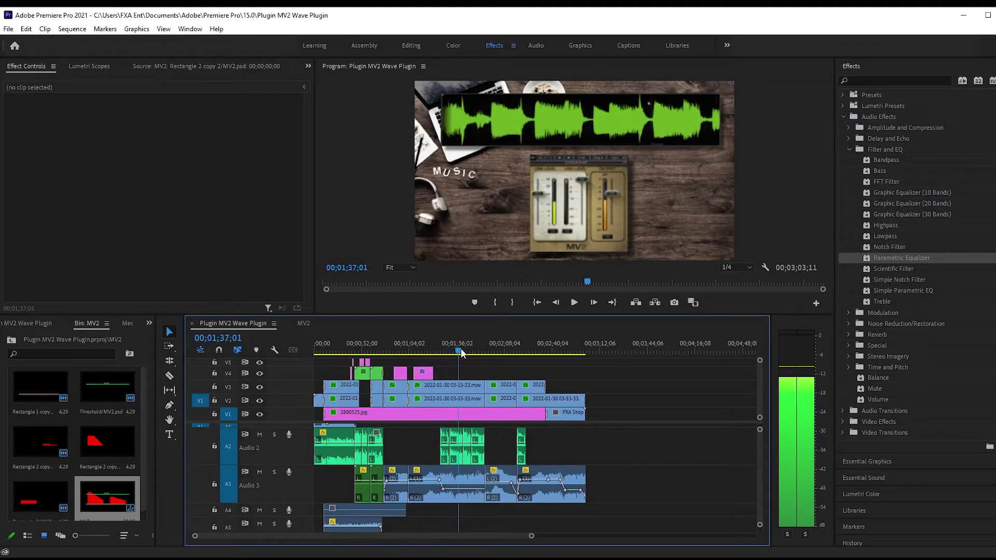
drag(499, 355, 589, 353)
click(26, 28)
mouse_move(105, 367)
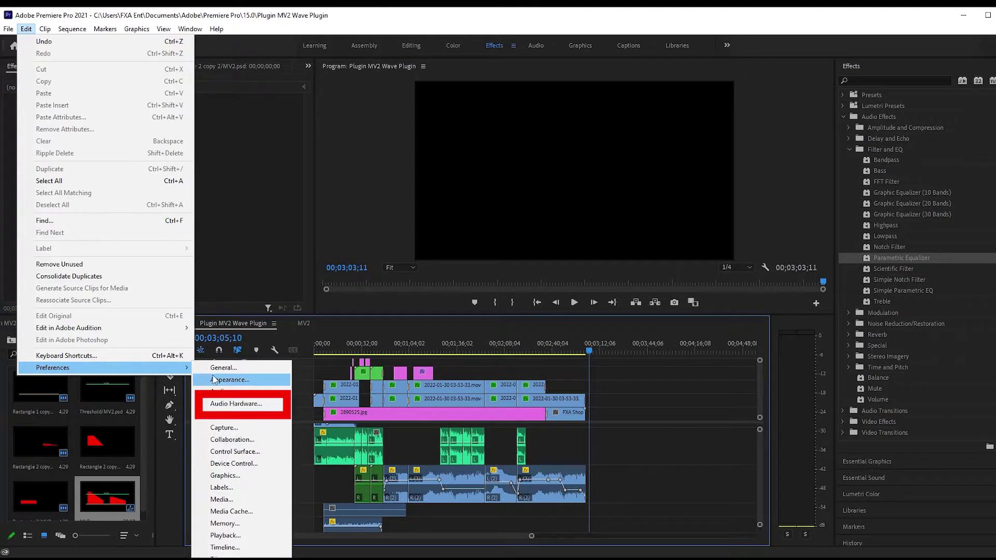
In Audio Hardware preferences, keep MME and set latency to 500 ms.
click(245, 404)
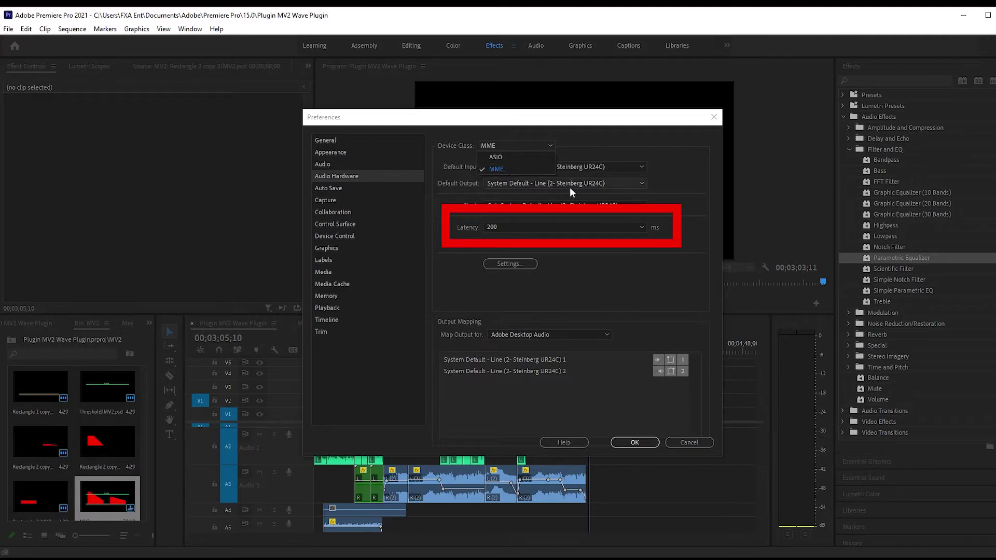
click(596, 148)
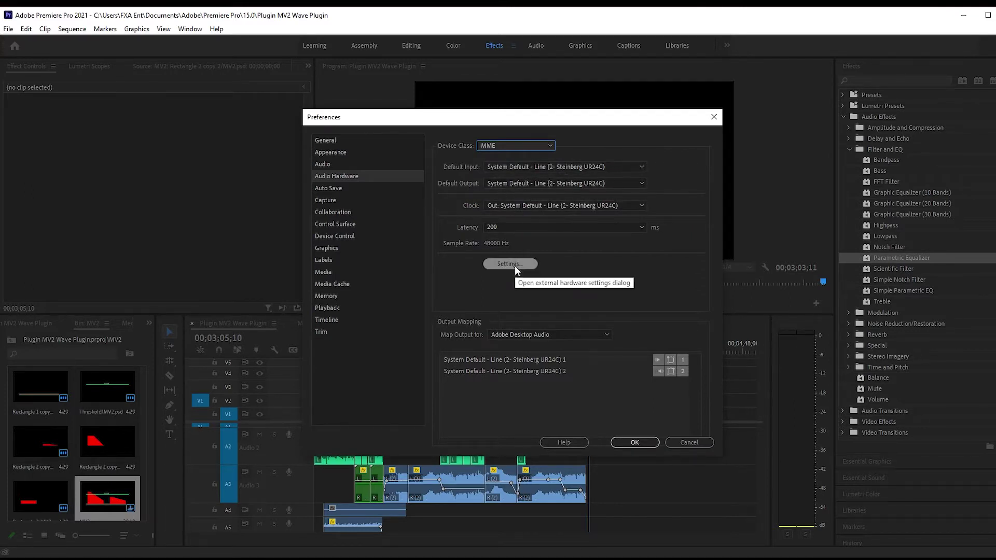
click(540, 230)
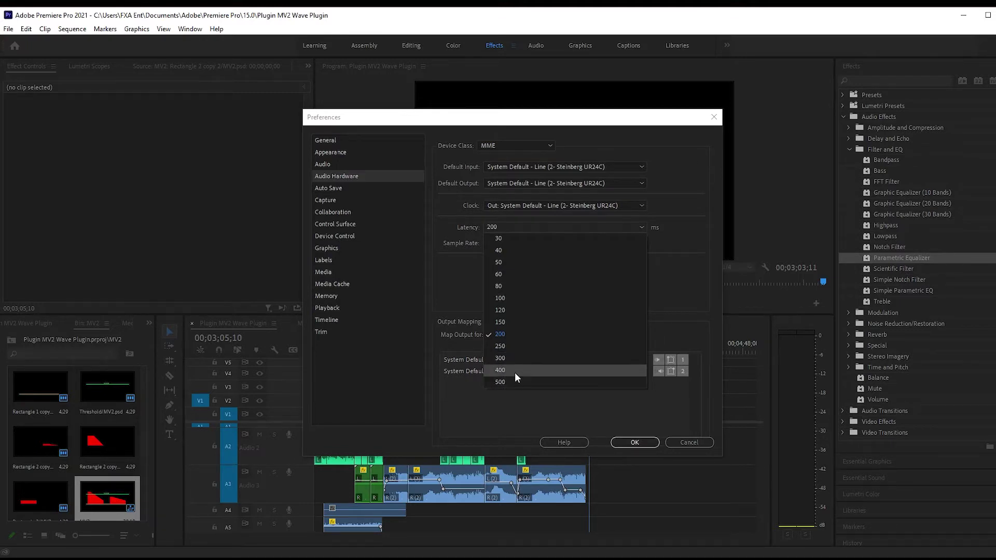
click(527, 381)
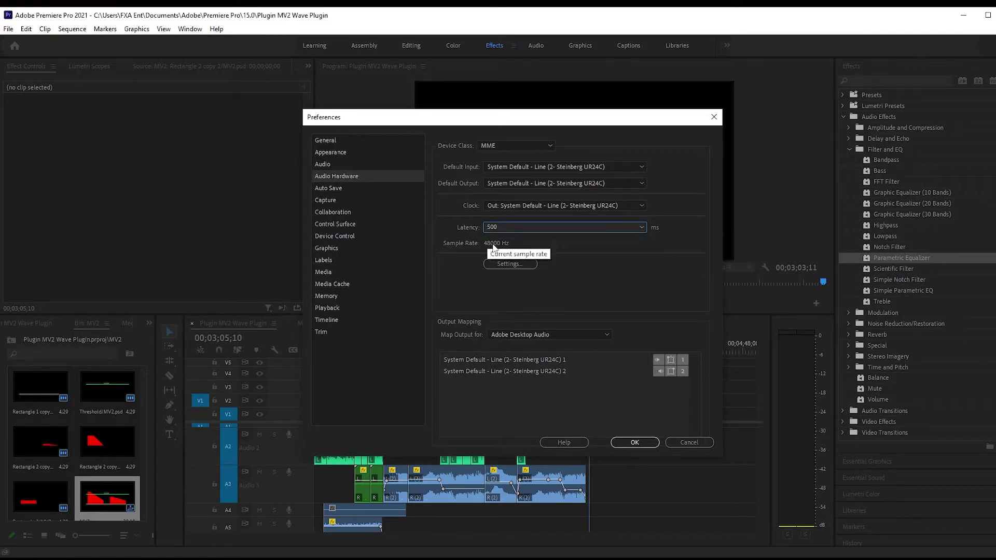
click(503, 264)
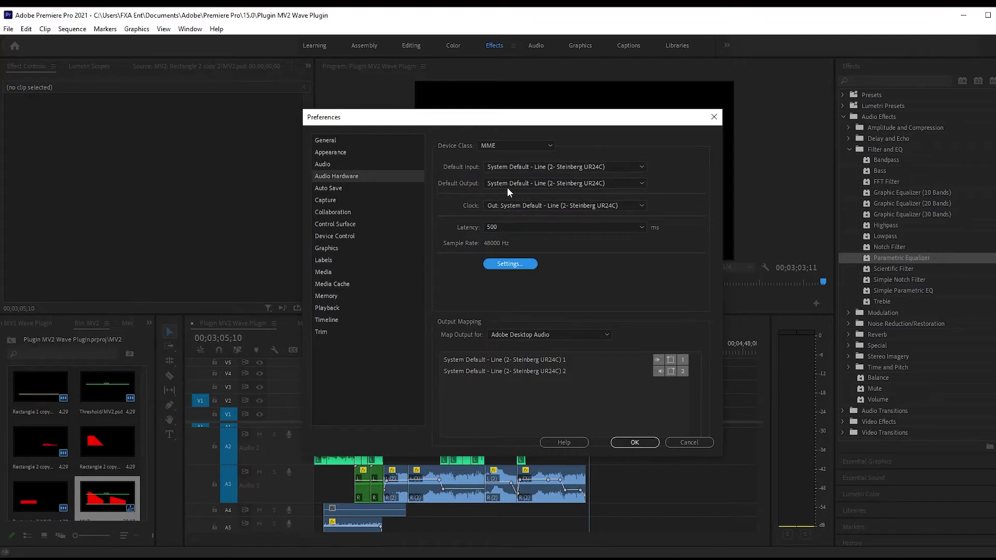
Keep the system default input and output, and switch the device class to ASIO.
click(502, 164)
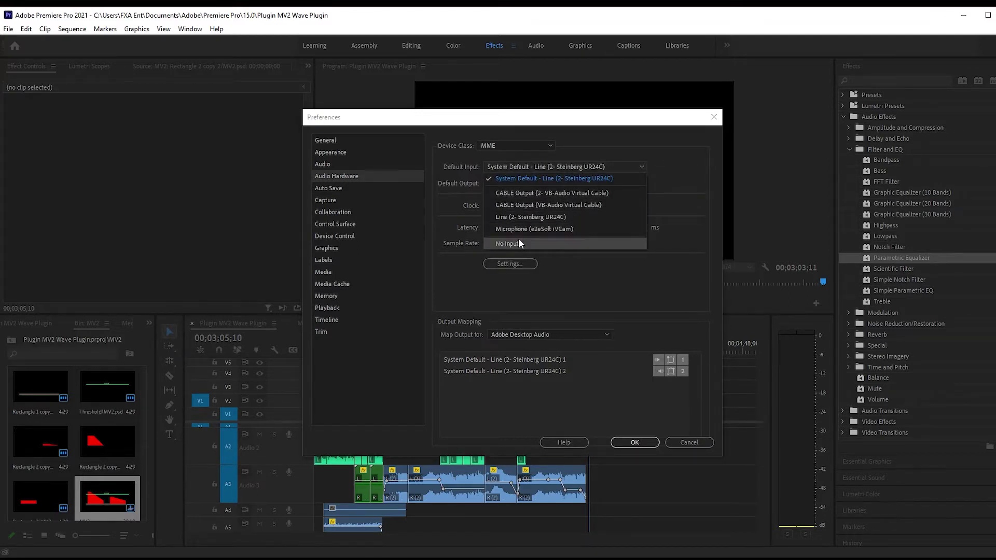
click(467, 219)
click(520, 183)
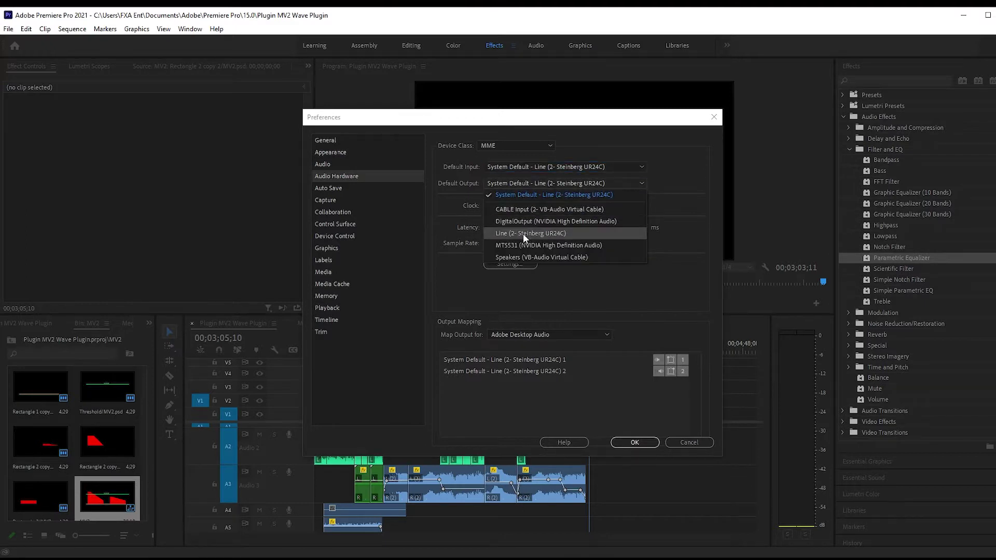
click(464, 226)
click(510, 146)
click(509, 156)
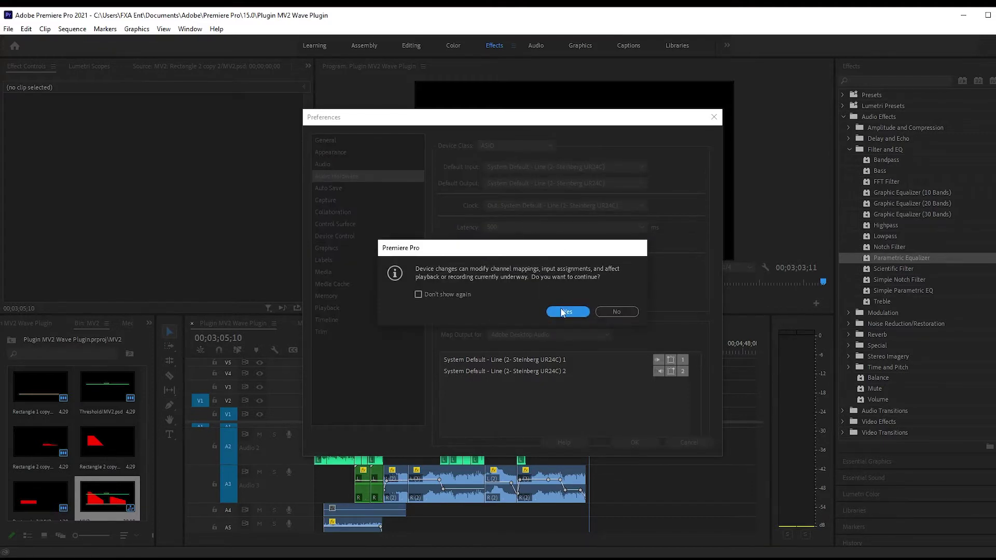
Switch to the Yamaha Steinberg USB ASIO device and keep the 48000 Hz sample rate.
click(565, 312)
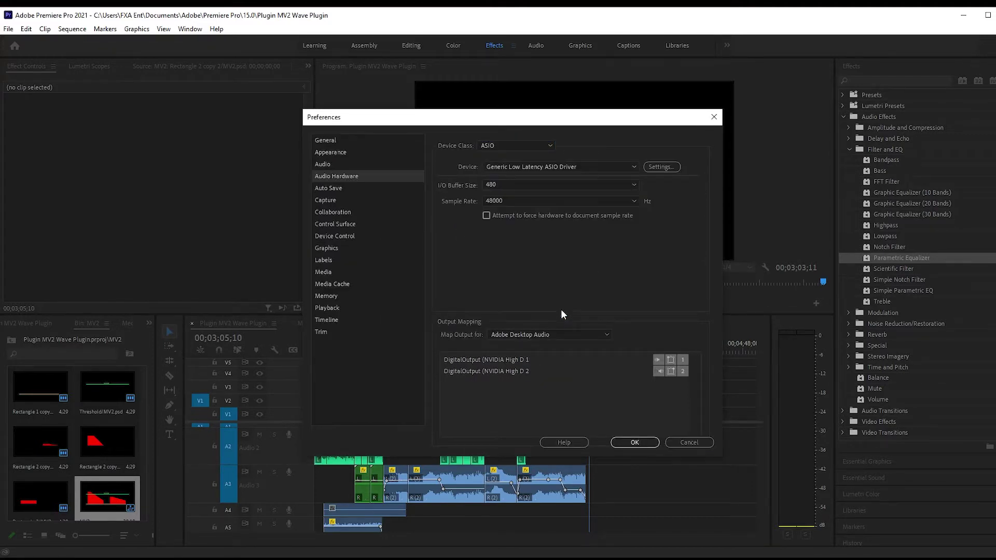
click(556, 167)
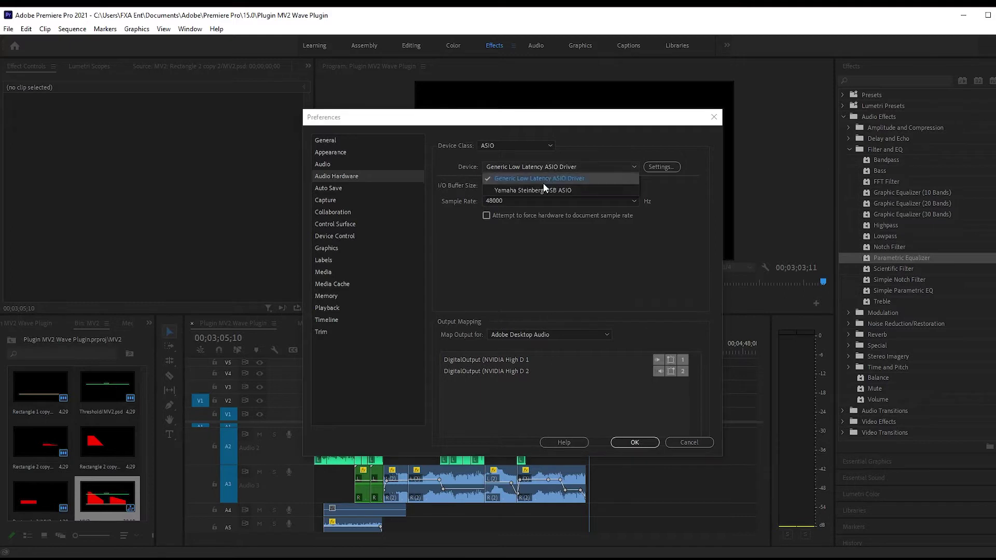
click(540, 188)
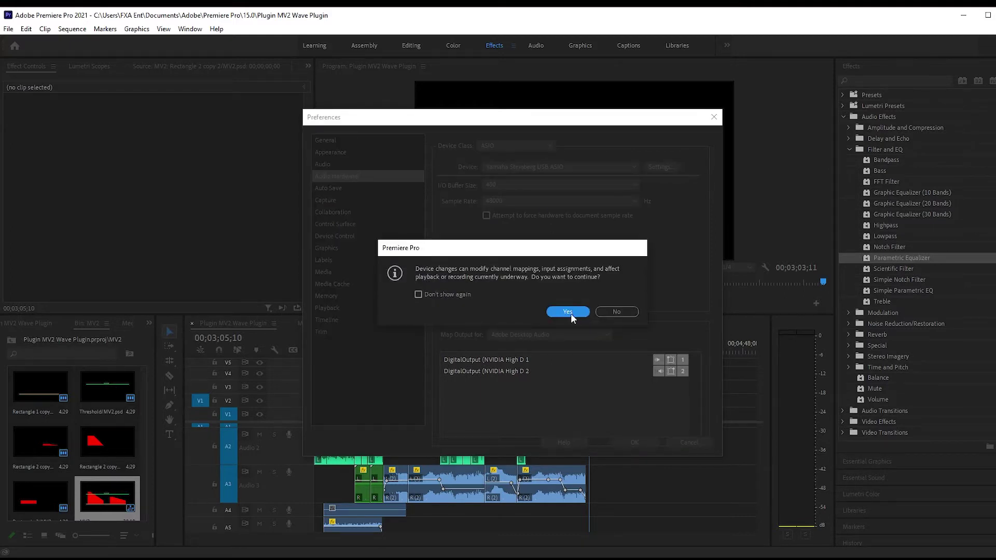
click(568, 312)
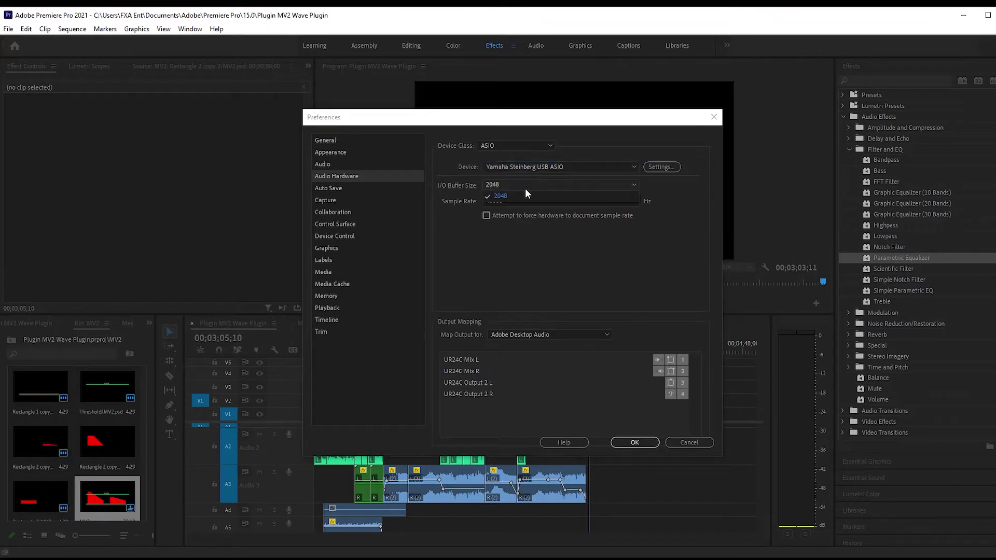
click(510, 200)
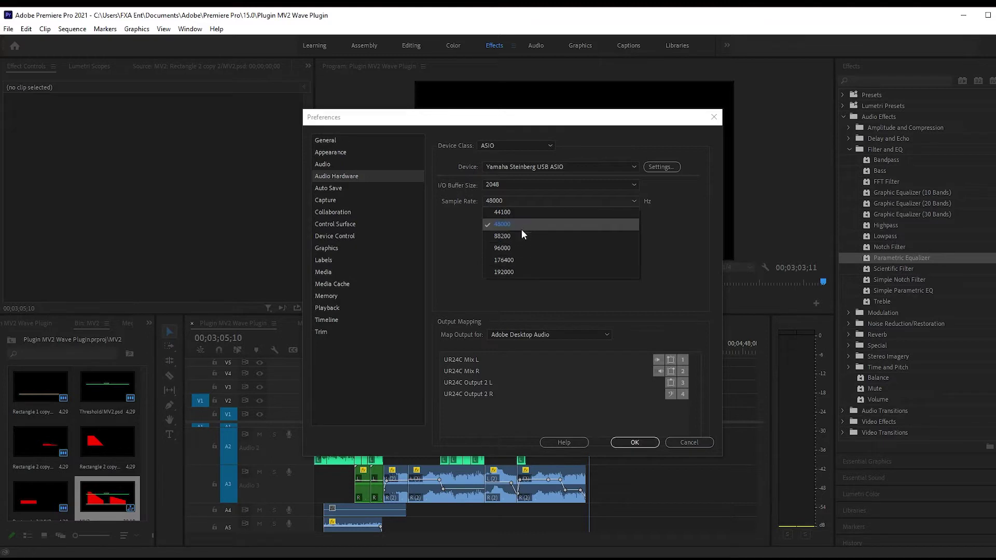
click(477, 205)
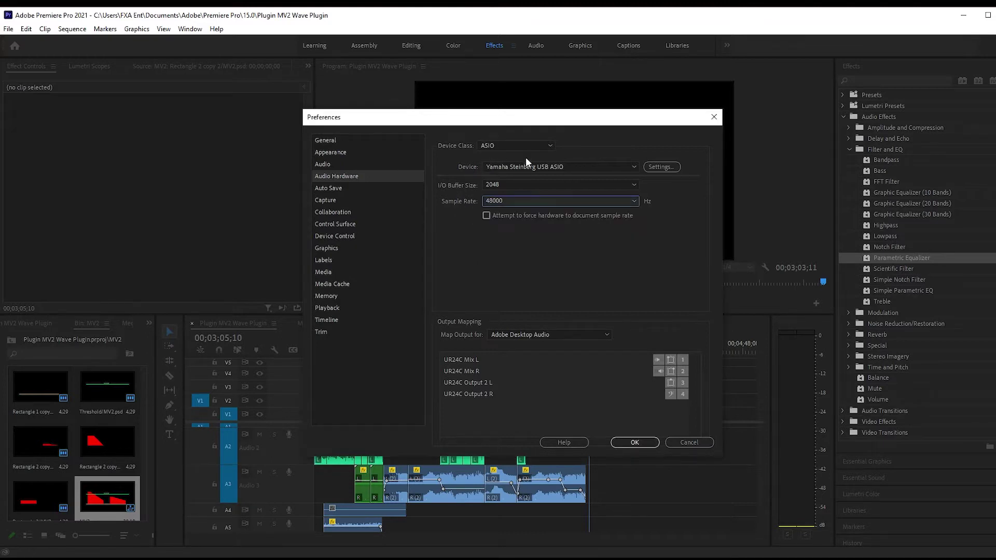
Keep the ASIO driver buffer size at 2048 samples and accept the driver settings.
click(652, 166)
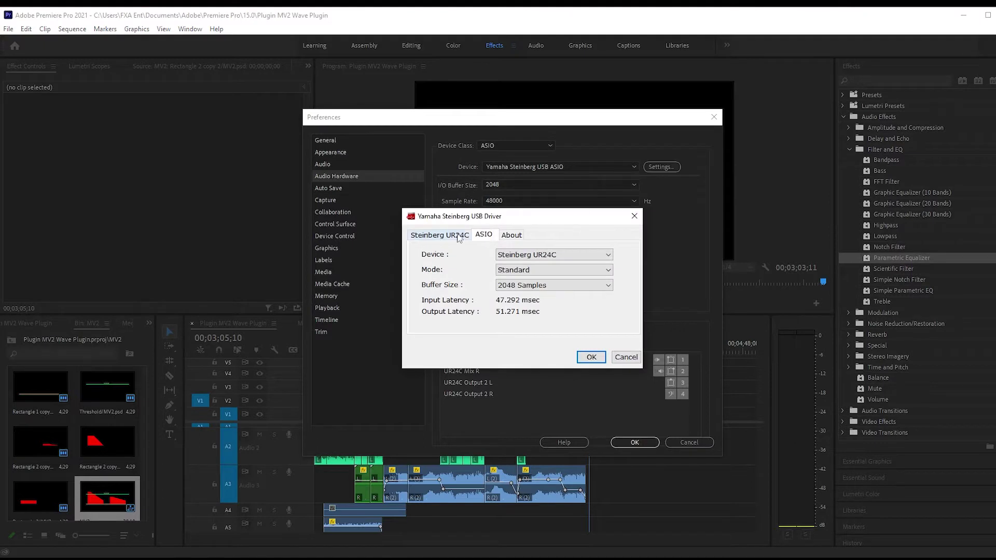
click(457, 236)
click(515, 263)
click(514, 264)
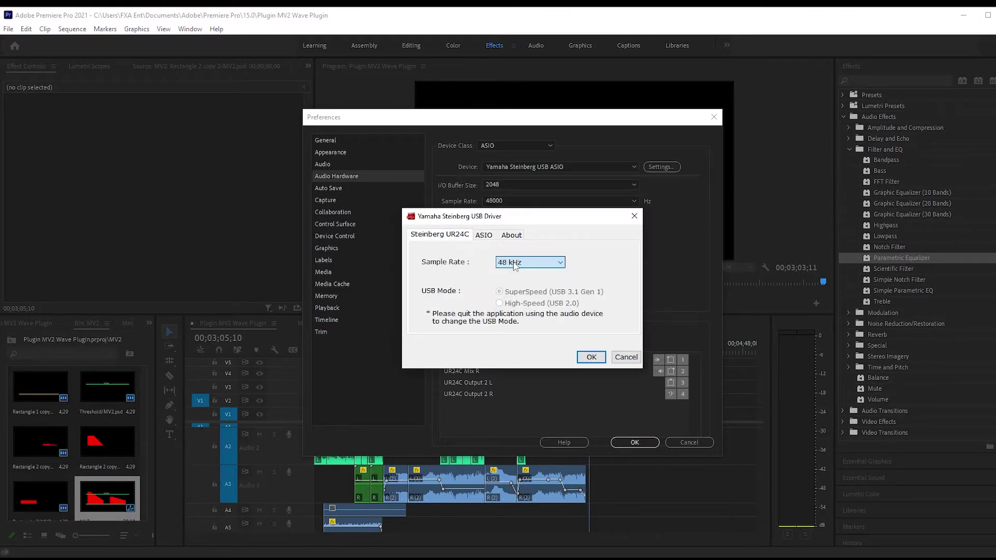
click(484, 235)
click(521, 285)
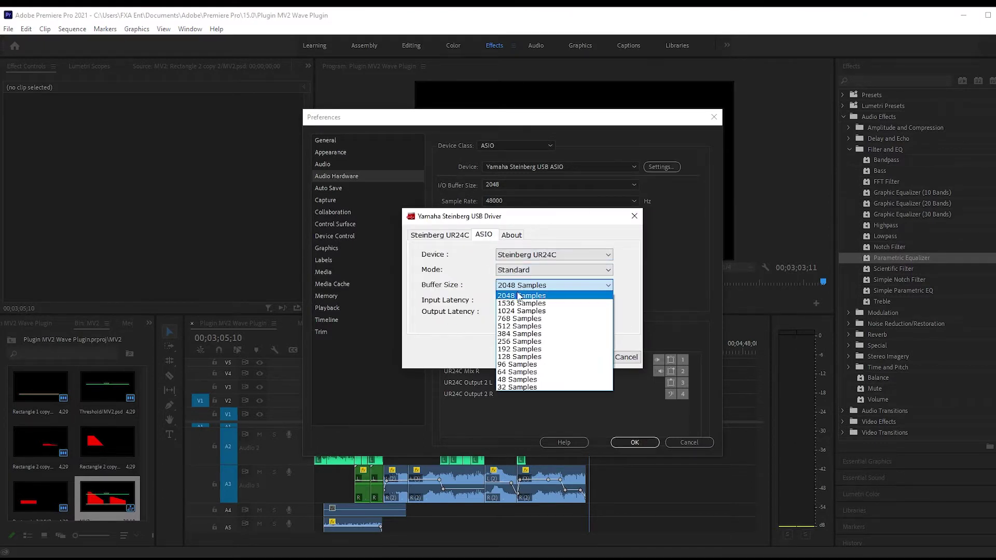
click(517, 364)
click(522, 295)
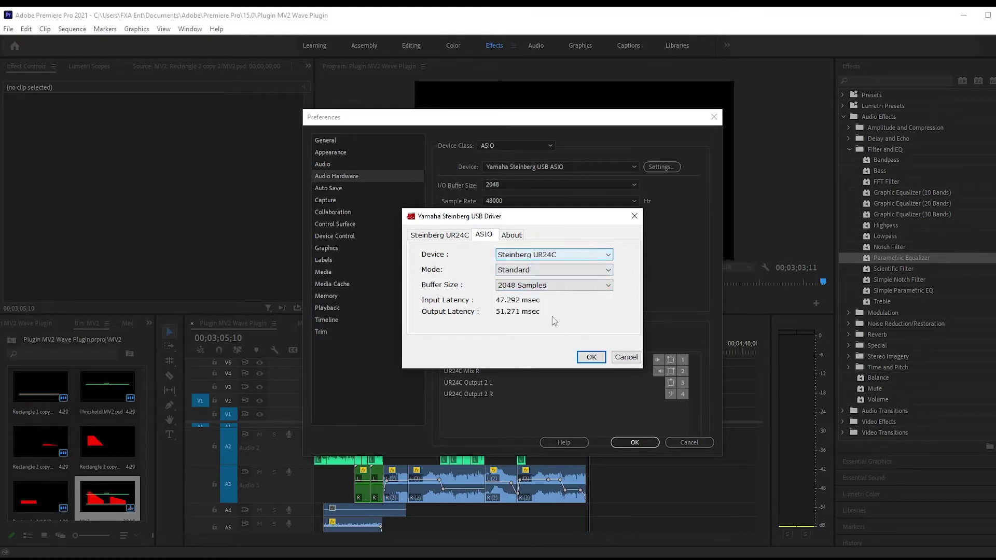
click(584, 358)
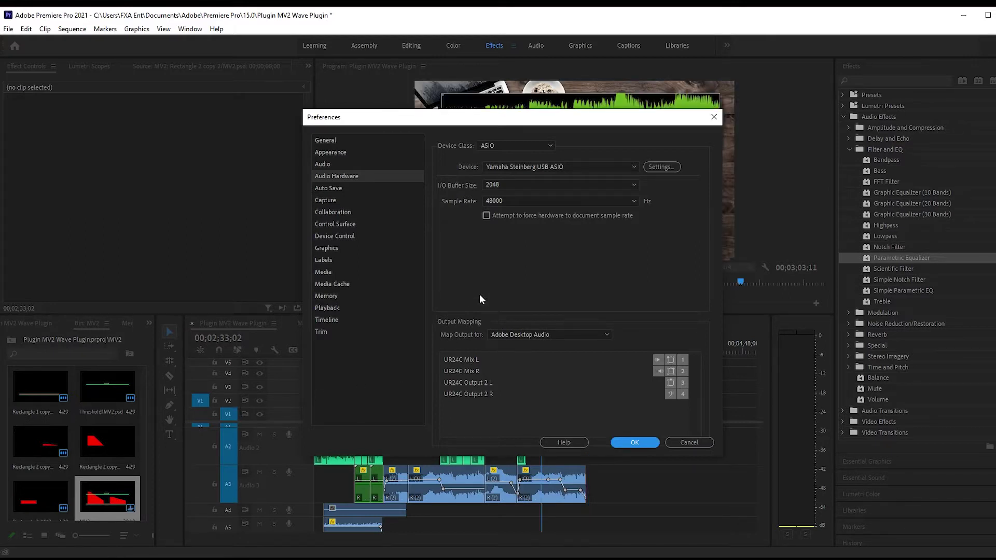
Enable 'Mute input during timeline recording' in Audio preferences and close Preferences.
click(334, 140)
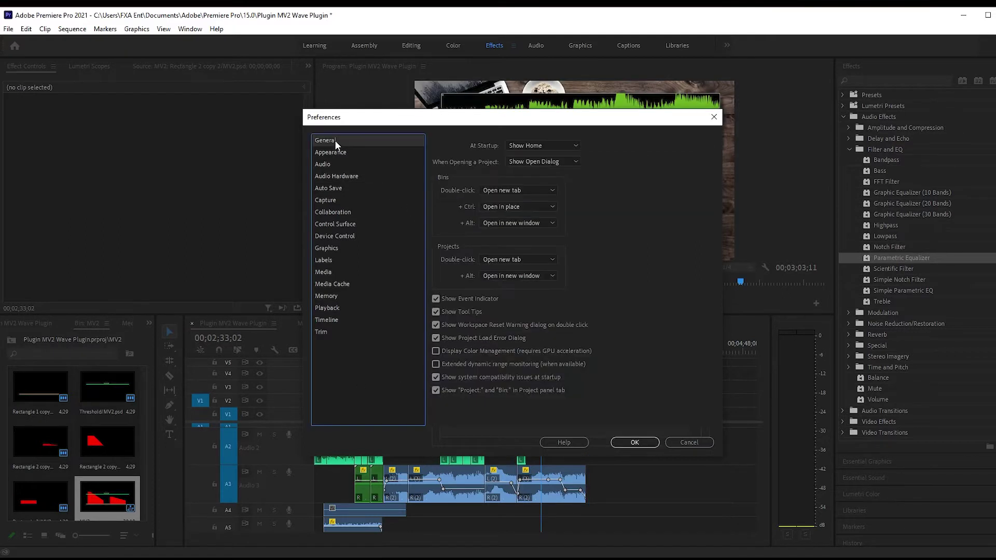
click(331, 152)
click(331, 163)
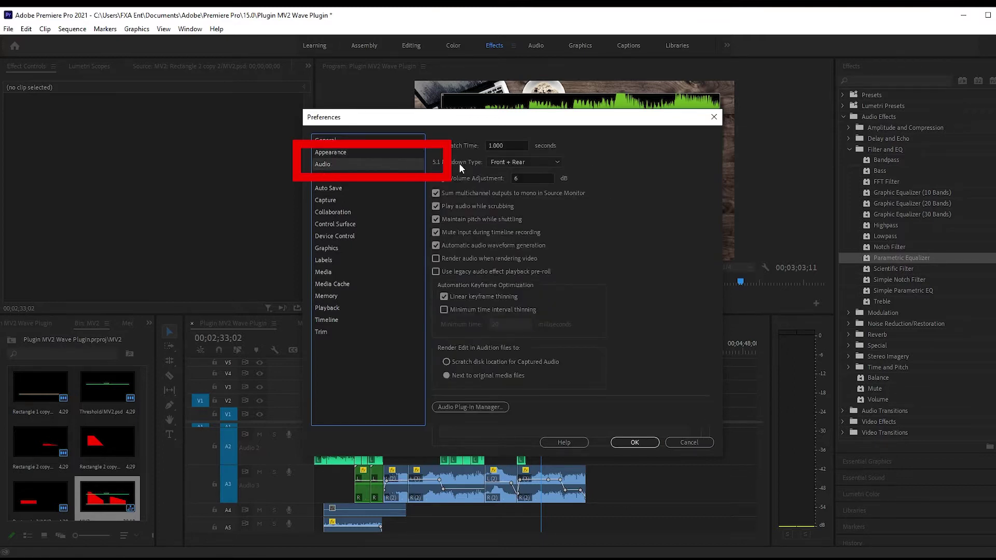
click(441, 232)
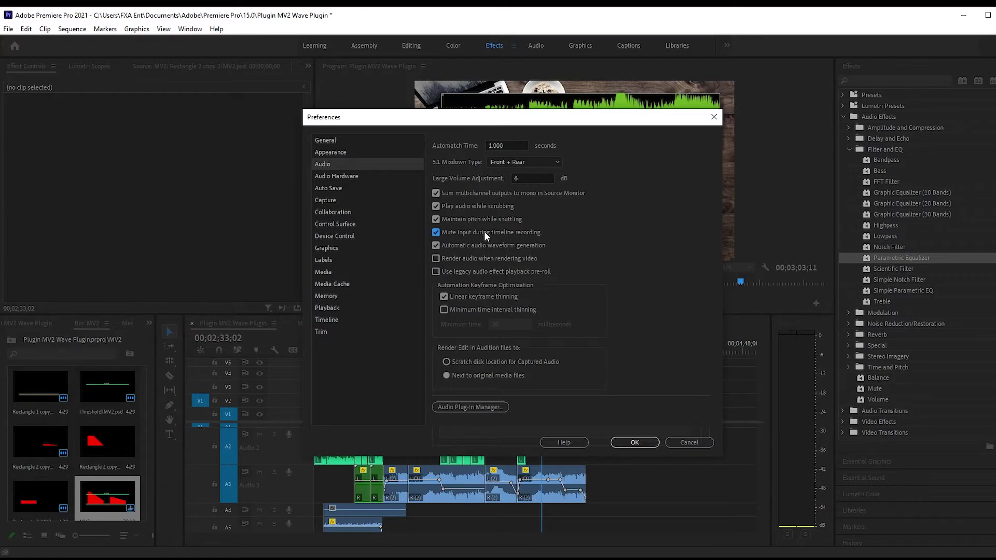
key(Return)
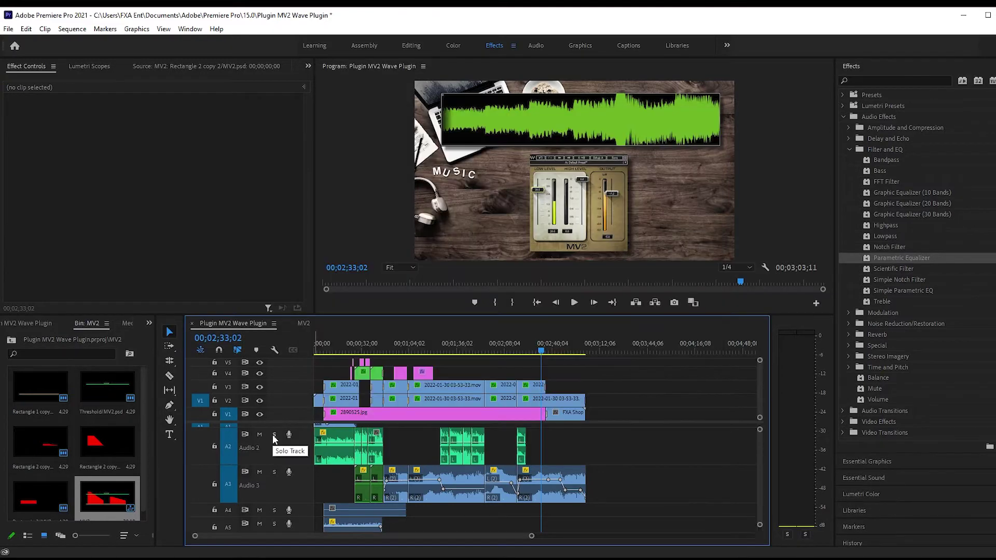
Solo Audio 2 and record a voice-over take from about 00;02;33 to 00;02;40.
click(274, 437)
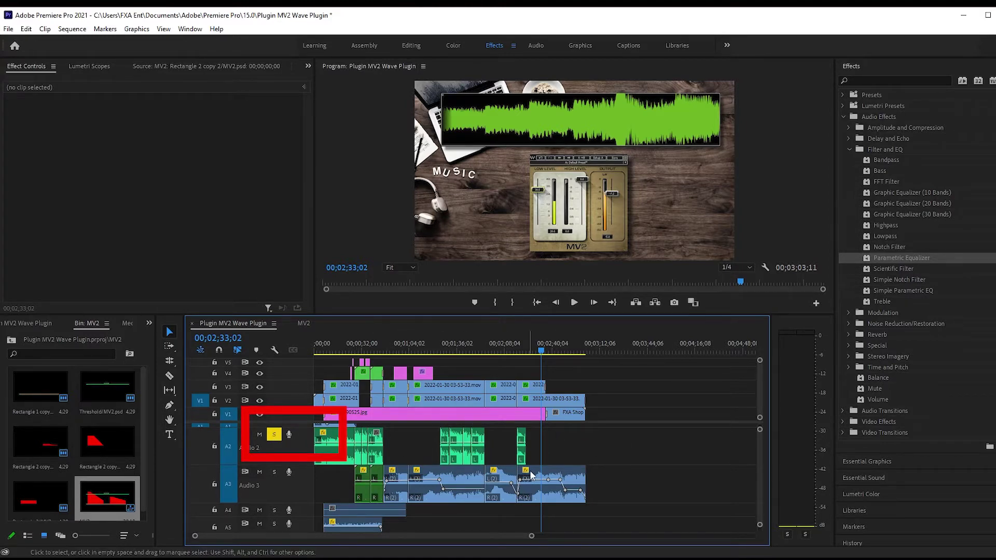
click(289, 436)
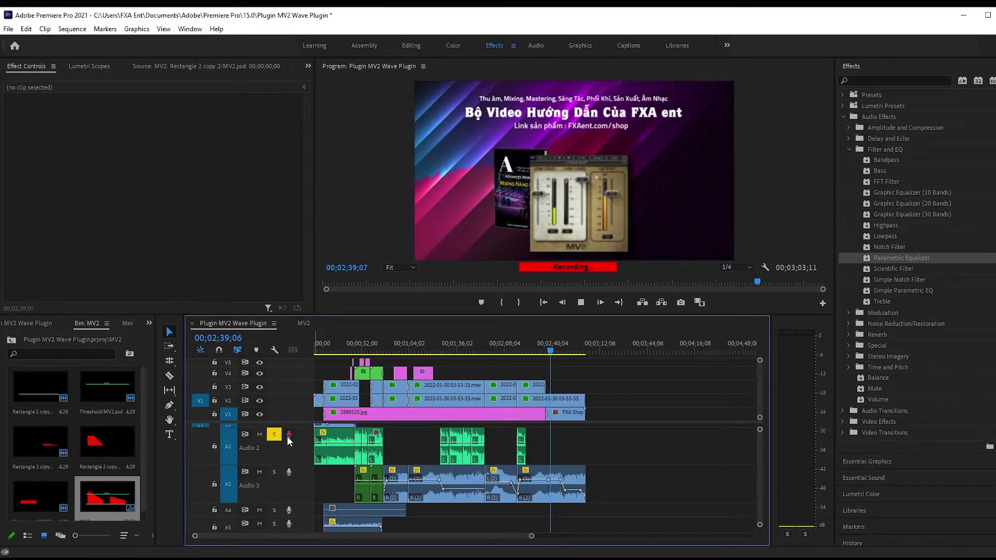
click(289, 435)
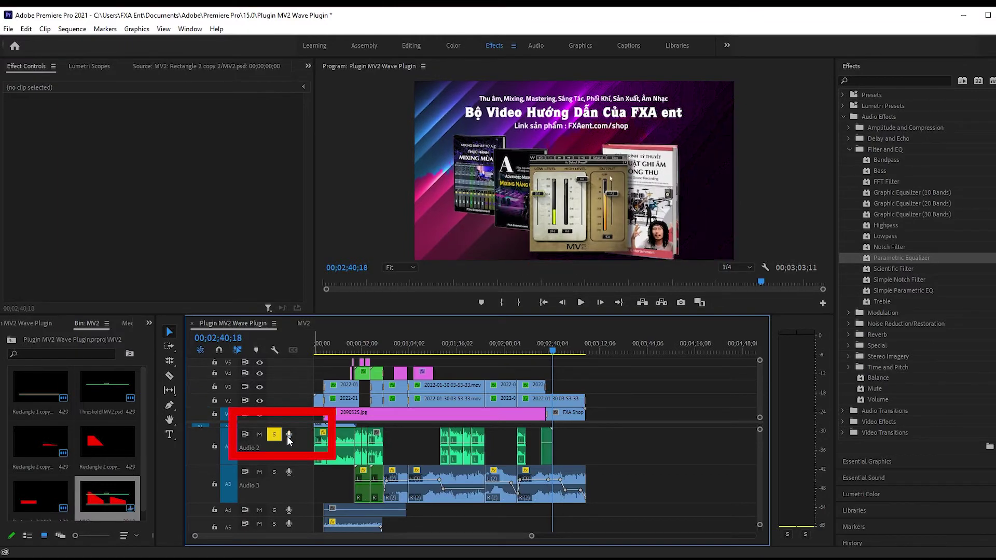
alt+scroll(543, 447, up, 3)
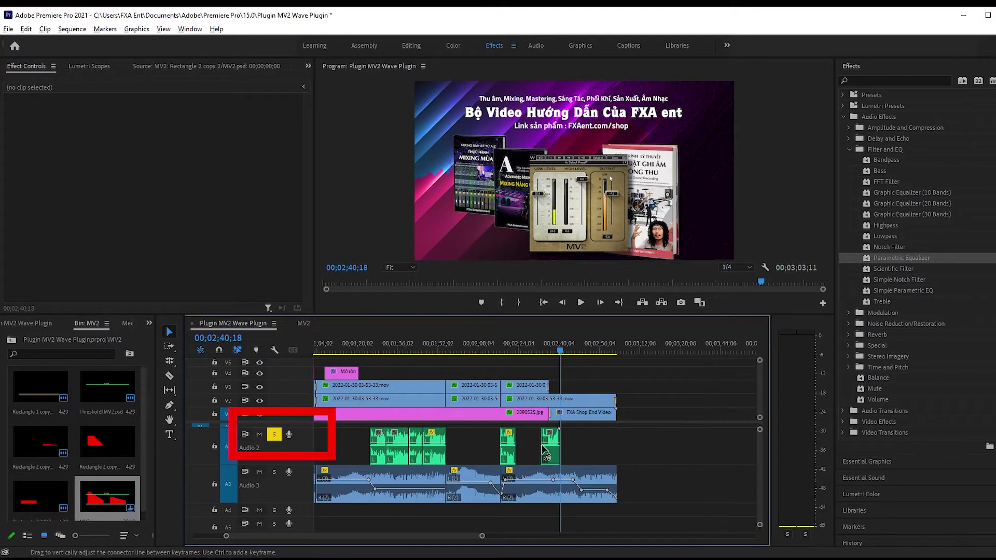
Record another brief voice-over take on Audio 2 and zoom into the timeline.
click(288, 434)
click(288, 435)
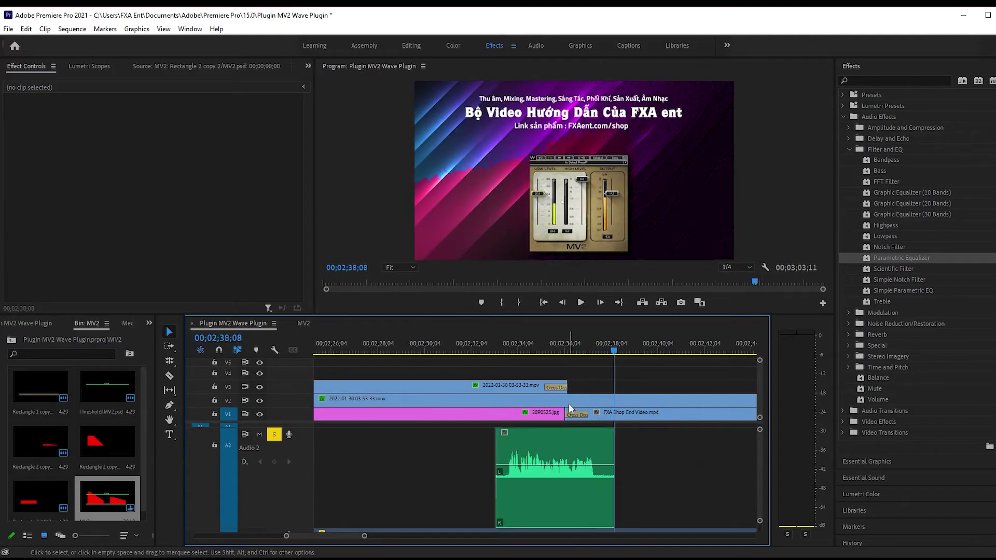
alt+scroll(508, 491, up, 2)
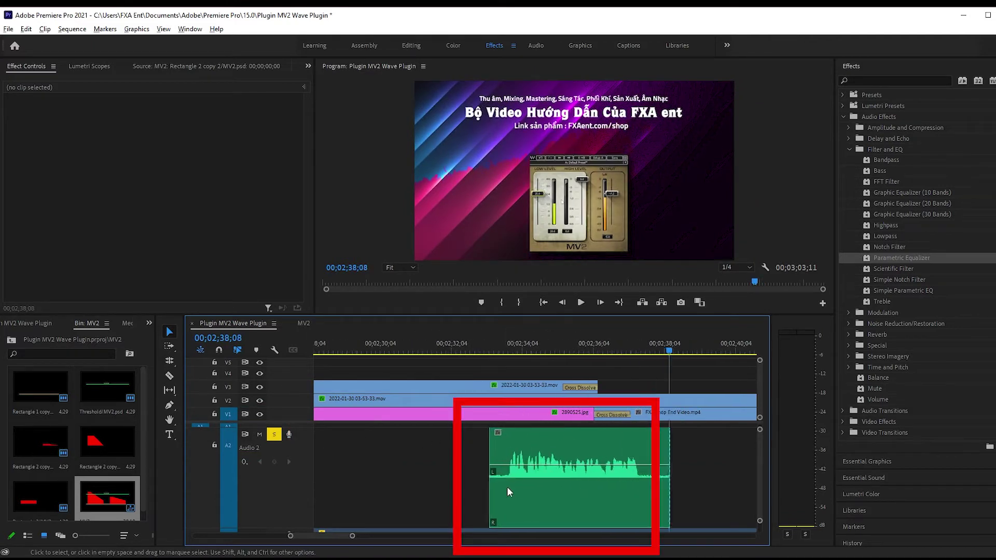
alt+scroll(506, 486, up, 2)
alt+scroll(506, 486, up, 2)
alt+scroll(497, 480, up, 2)
alt+scroll(506, 465, up, 2)
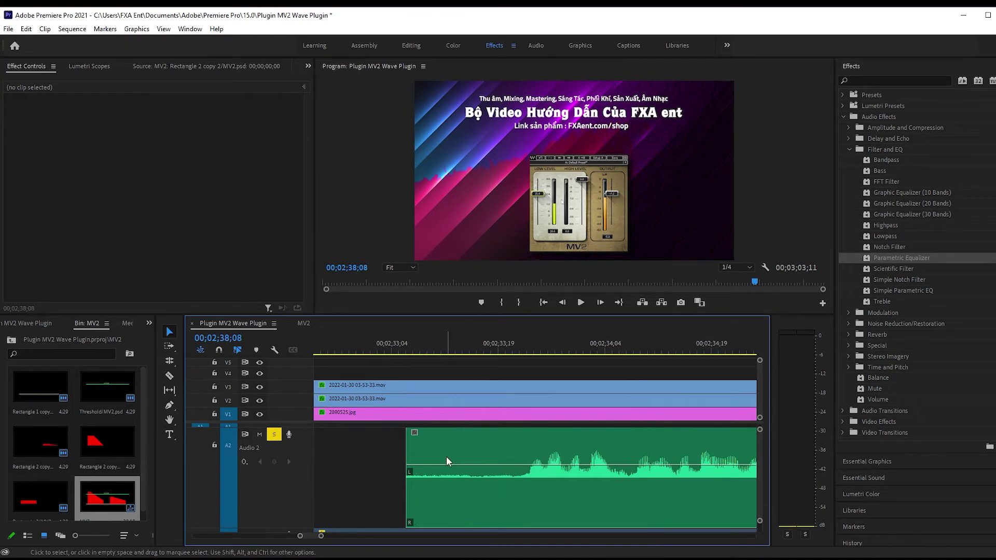
Select the short Audio 2_18.wav clip near 02;34 and bring up its context menu.
alt+scroll(446, 456, down, 2)
alt+scroll(444, 458, down, 3)
alt+scroll(441, 462, down, 3)
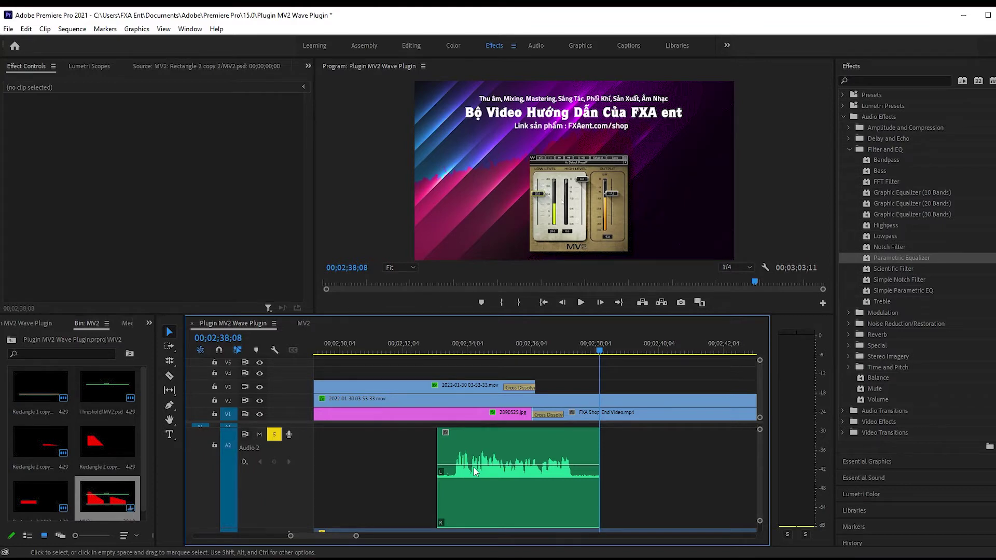
click(474, 471)
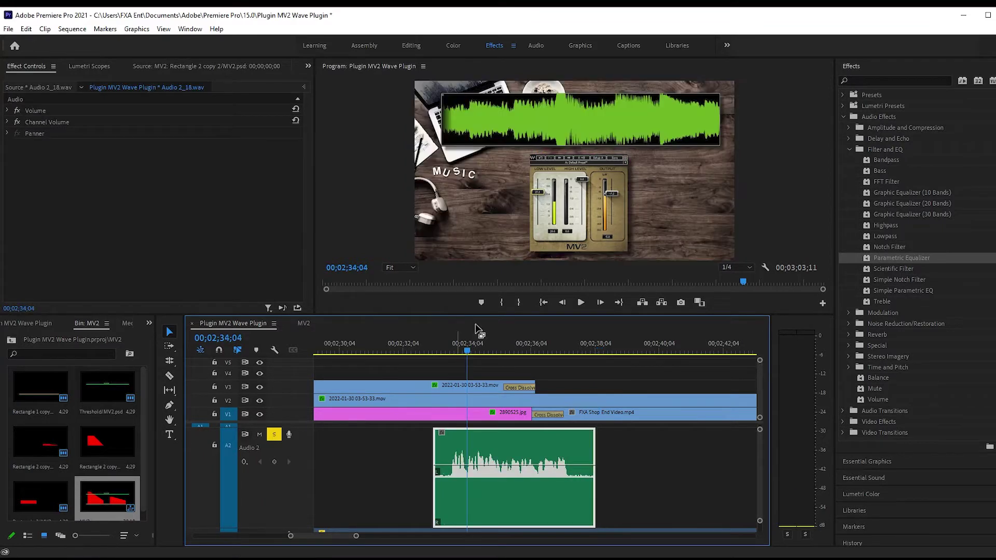
right_click(501, 477)
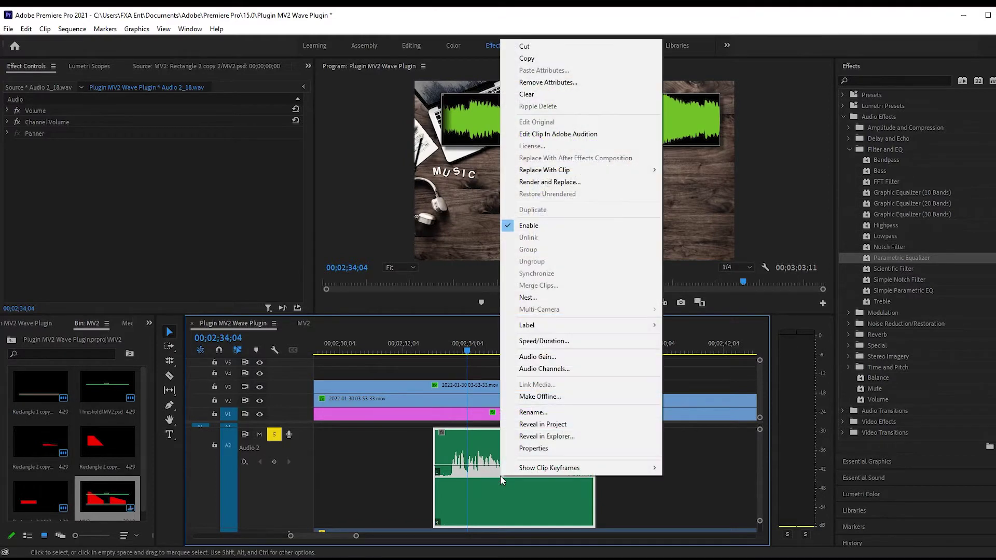
Normalize all peaks of Audio 2_18.wav to 0 dB with Audio Gain.
click(552, 359)
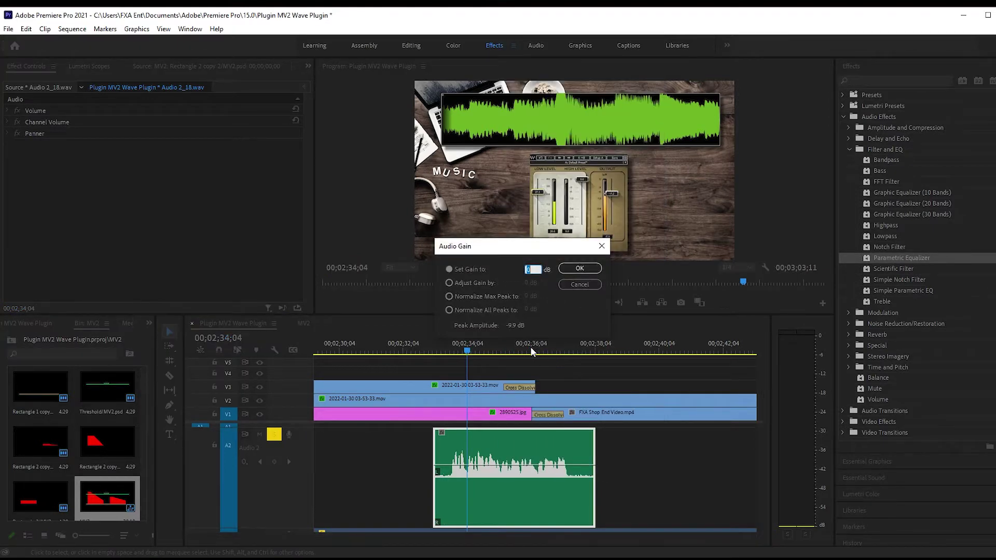
click(484, 301)
click(478, 308)
click(579, 269)
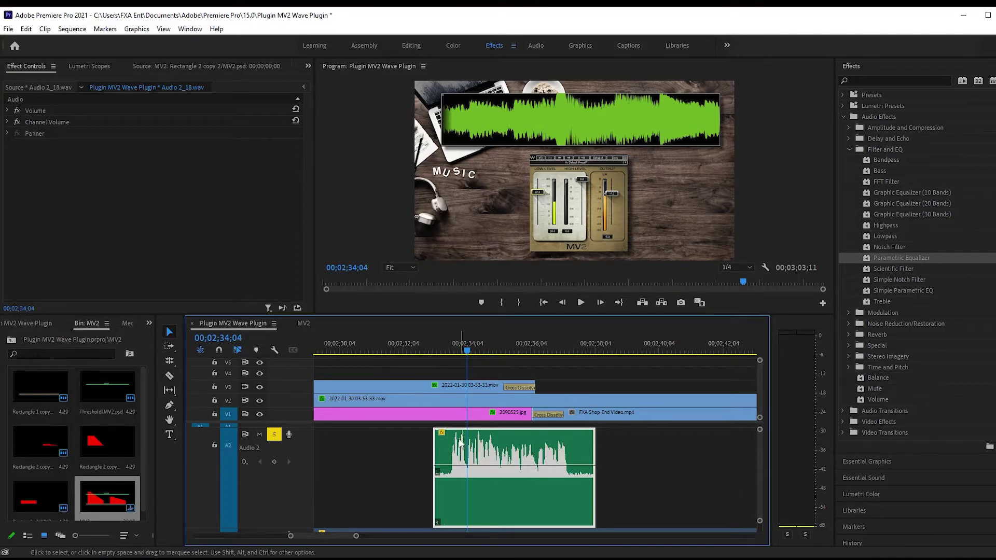
right_click(539, 463)
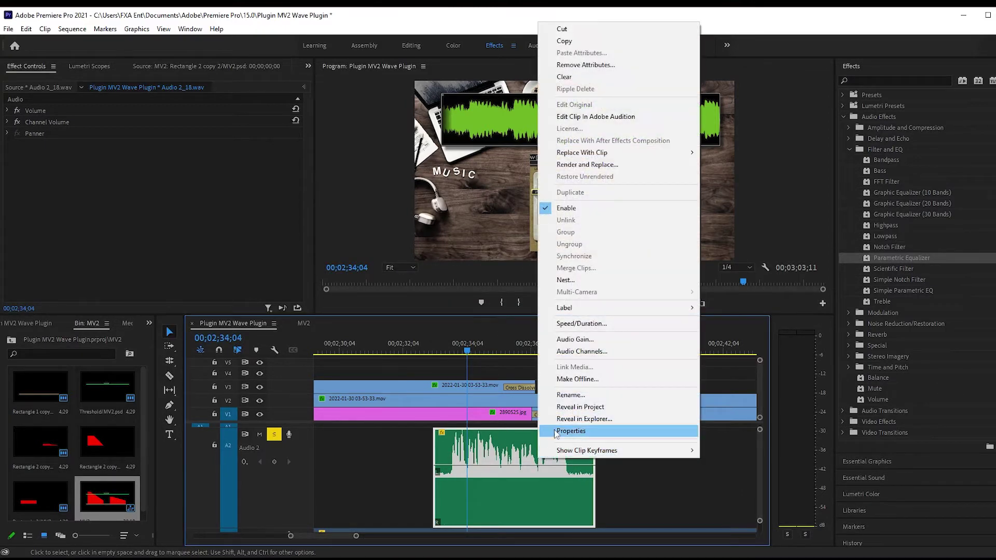
Map the left source channel of Audio 2_18.wav to both L and R outputs.
click(589, 355)
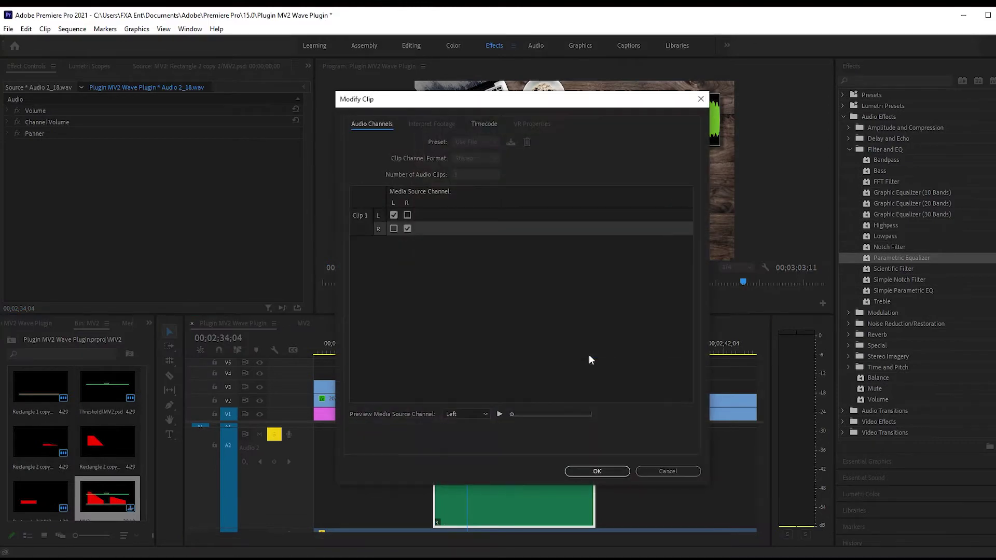
click(393, 229)
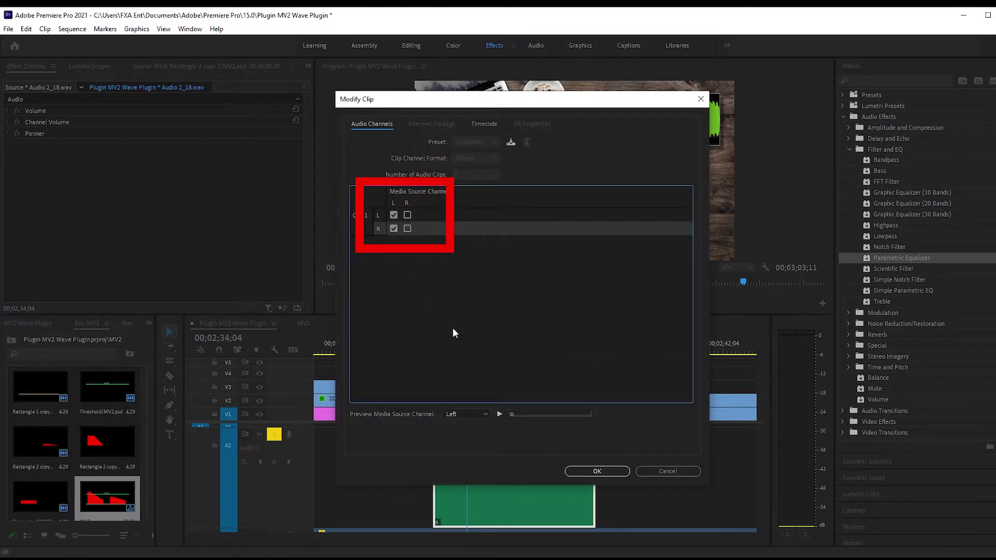
click(579, 472)
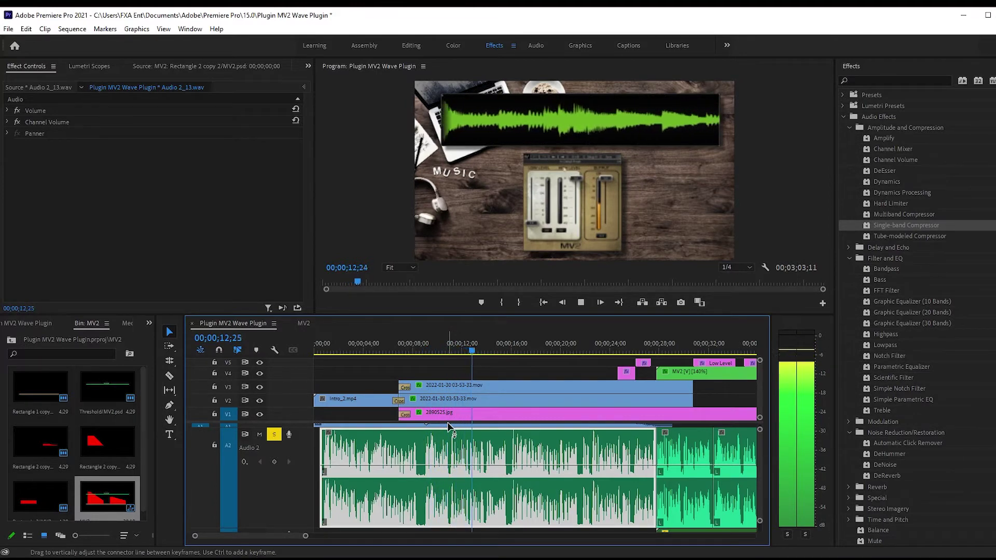
Stop playback and drag DeNoise from Noise Reduction/Restoration onto Audio 2_13.wav.
key(space)
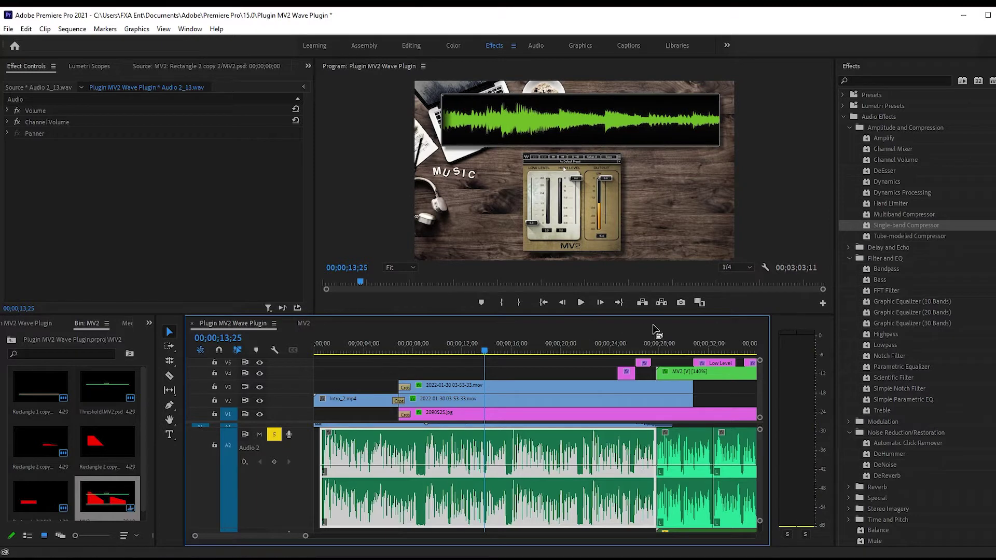
click(843, 116)
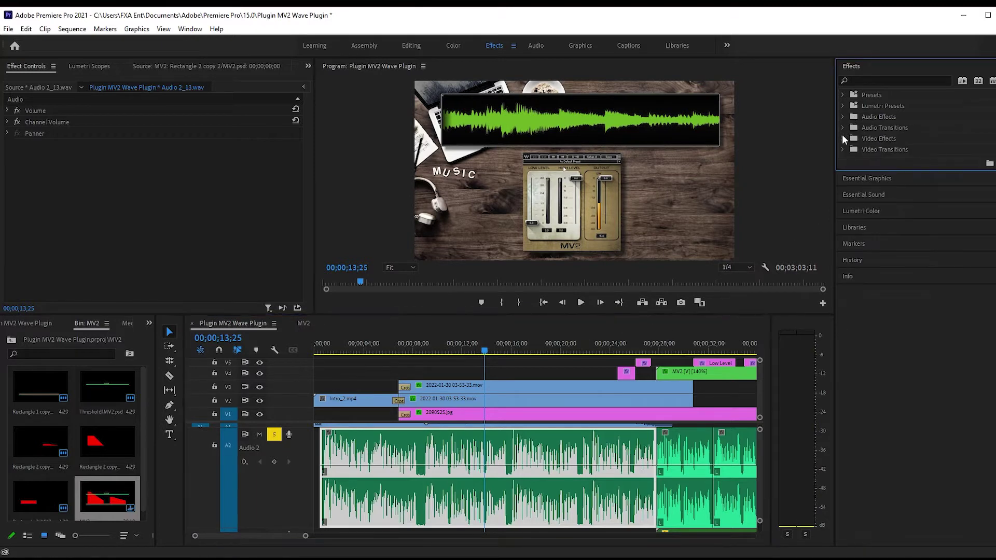
click(842, 117)
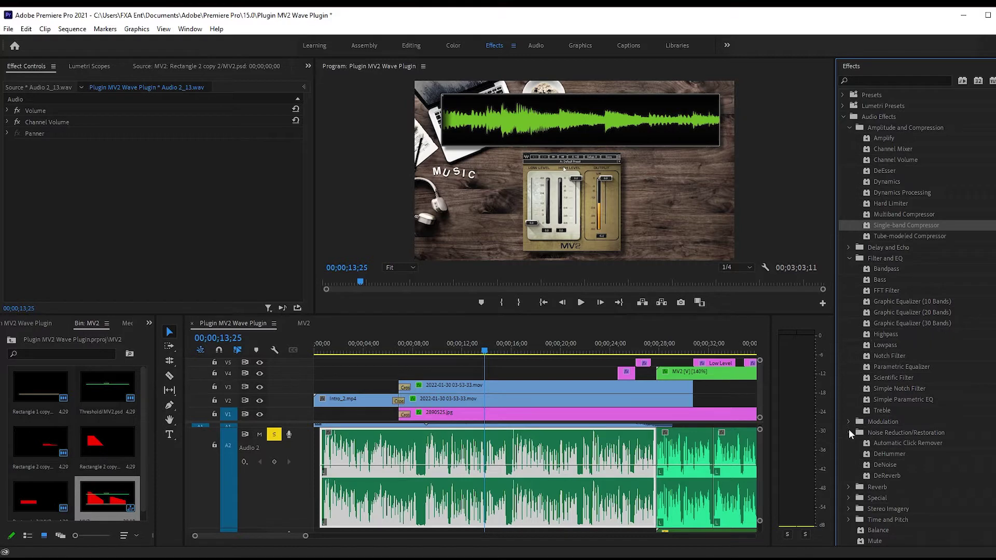
click(883, 434)
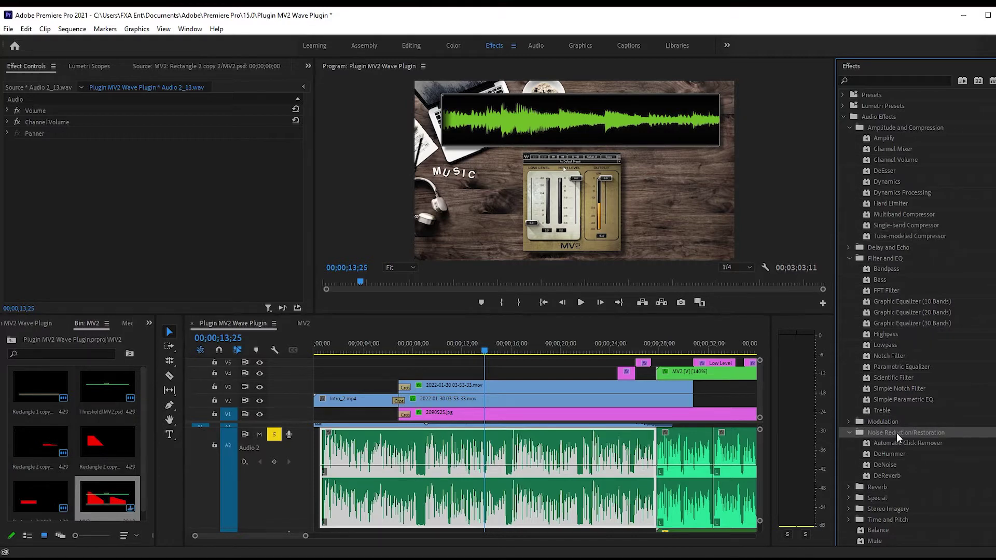
scroll(922, 432, down, 2)
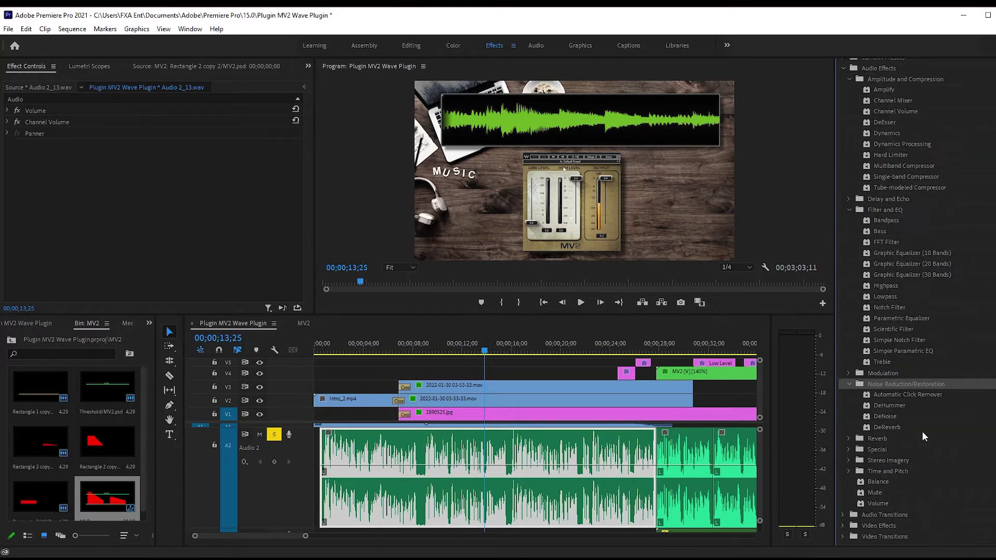
click(890, 406)
click(889, 427)
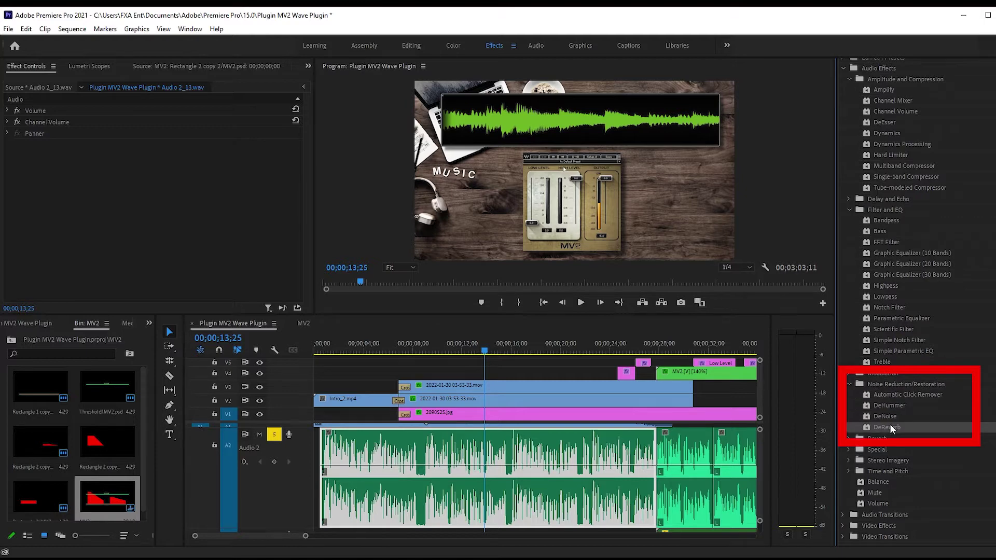
mouse_move(885, 416)
mouse_down()
mouse_move(703, 379)
mouse_move(278, 218)
mouse_up()
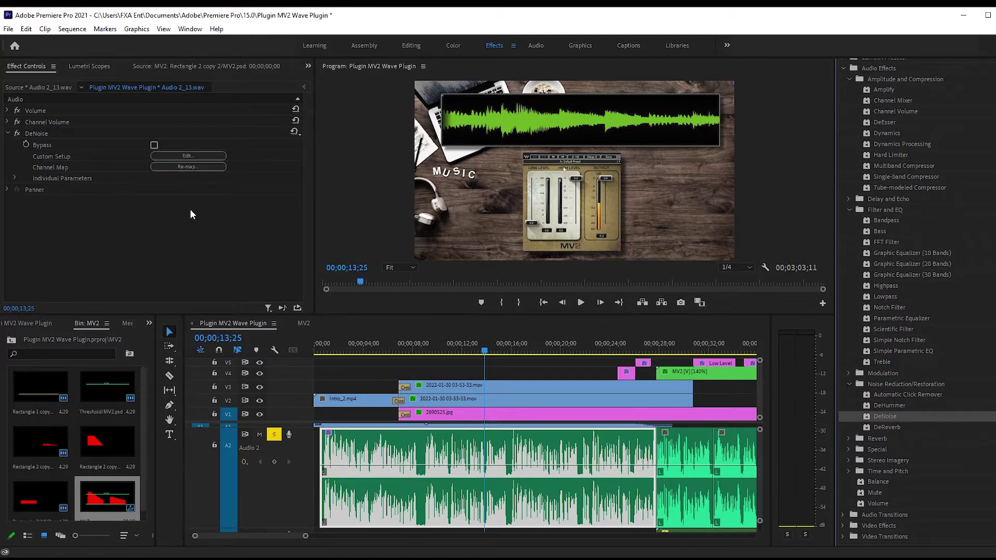
Set DeNoise to focus on lower and higher frequencies with Amount around 32%.
click(187, 156)
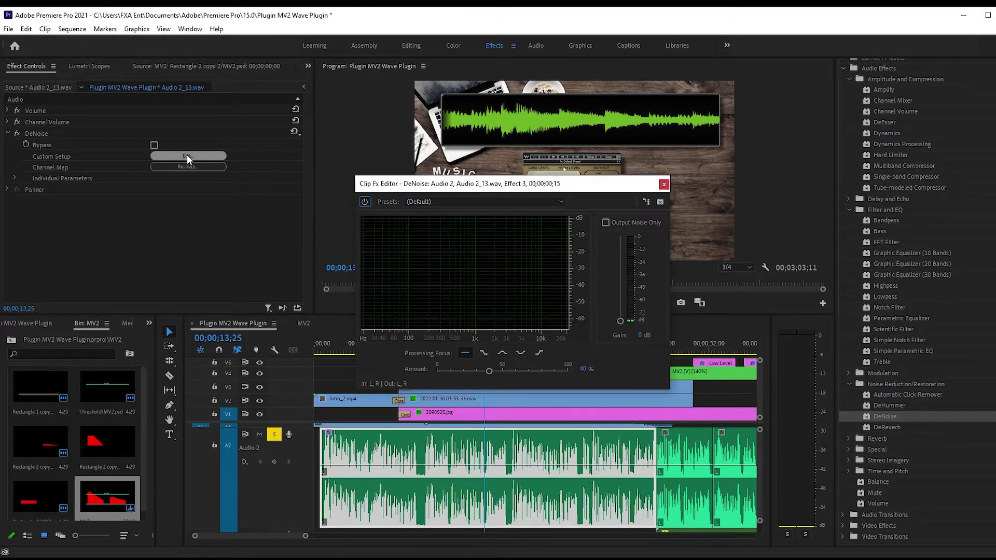
key(space)
drag(489, 370, 486, 371)
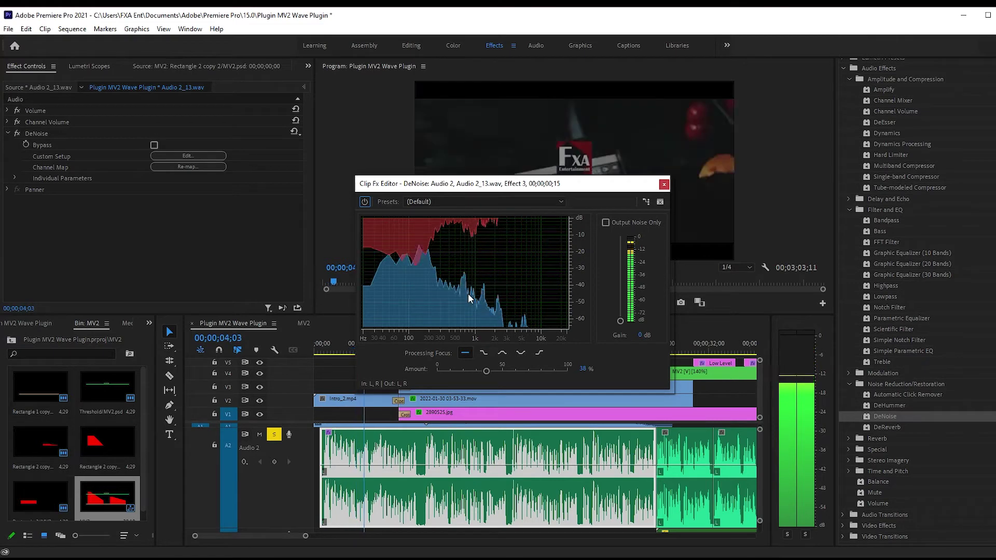
drag(483, 369, 552, 370)
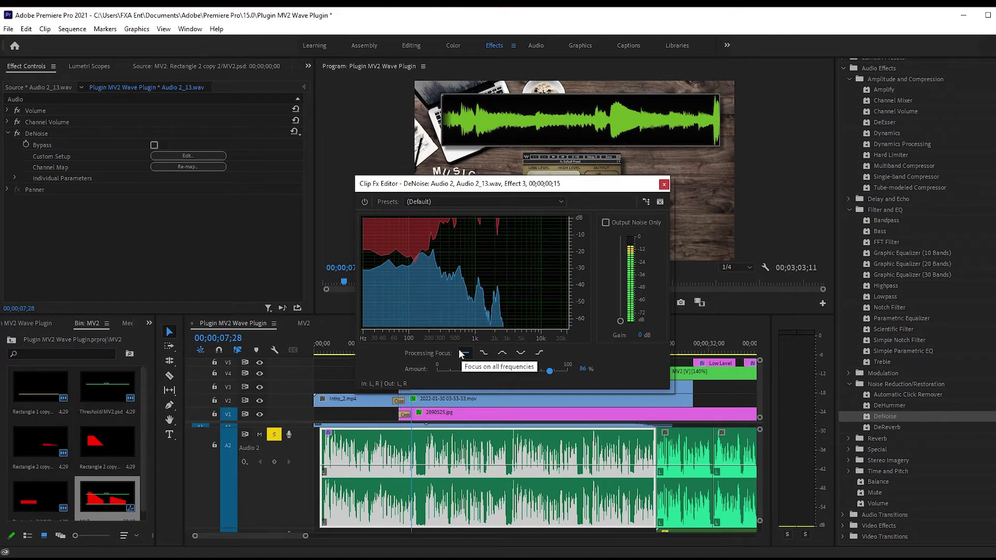
key(space)
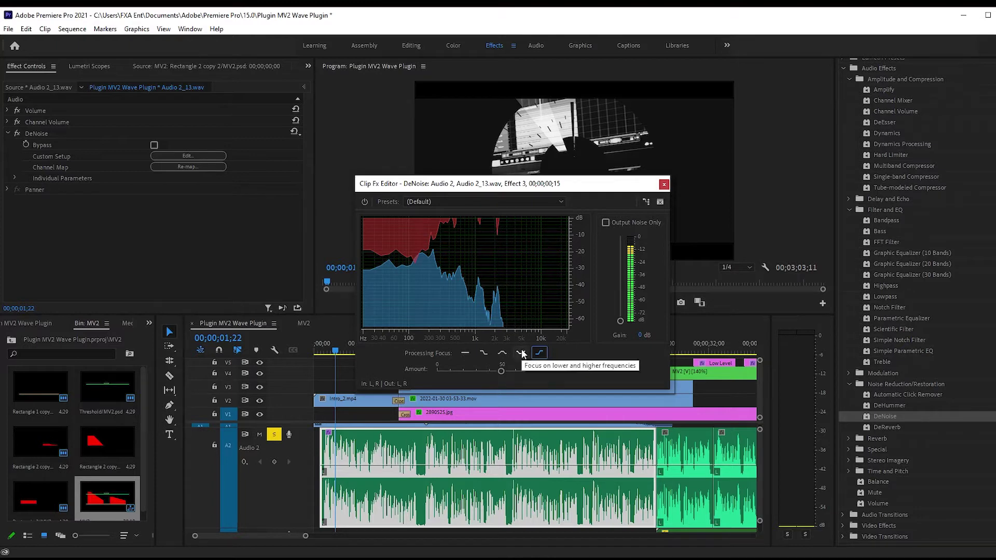
click(522, 352)
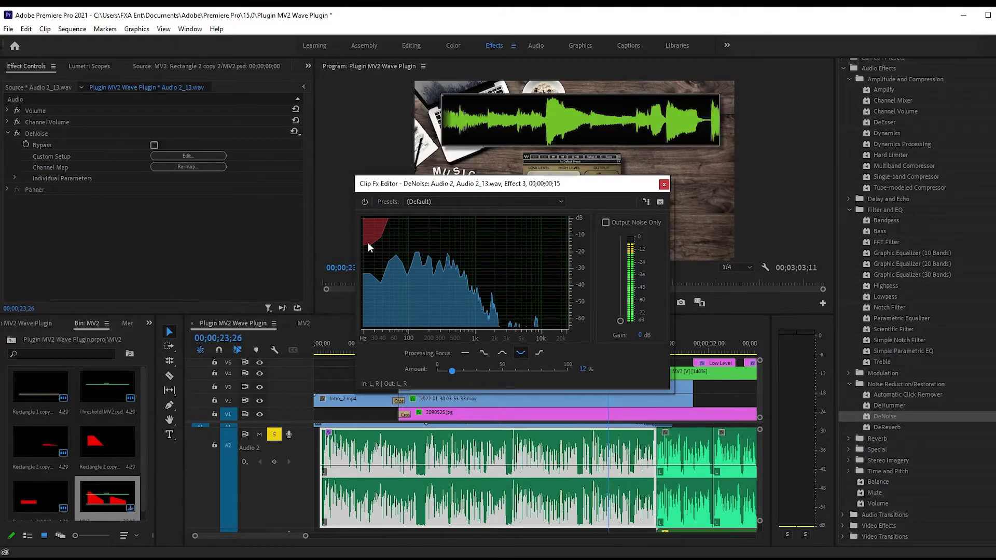
drag(453, 370, 479, 372)
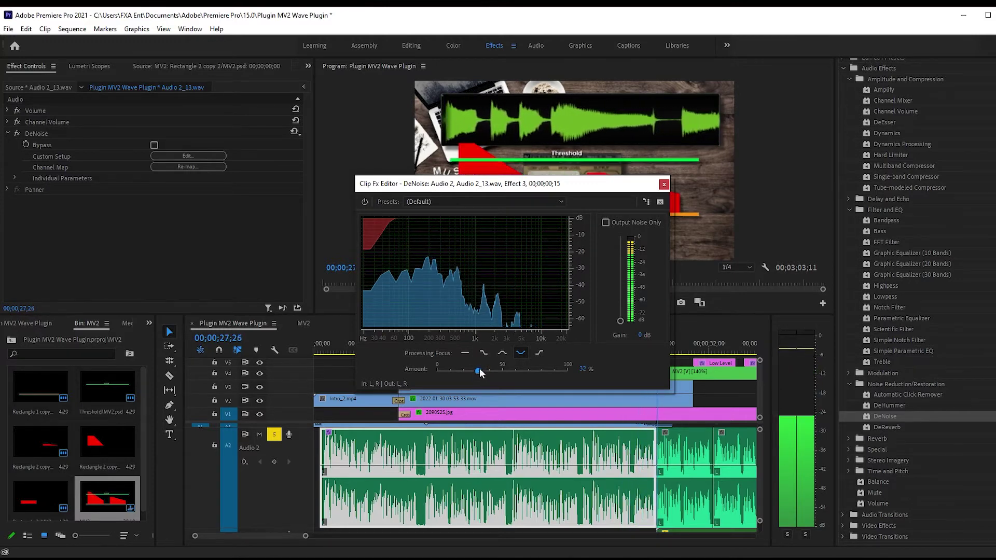
key(space)
click(664, 184)
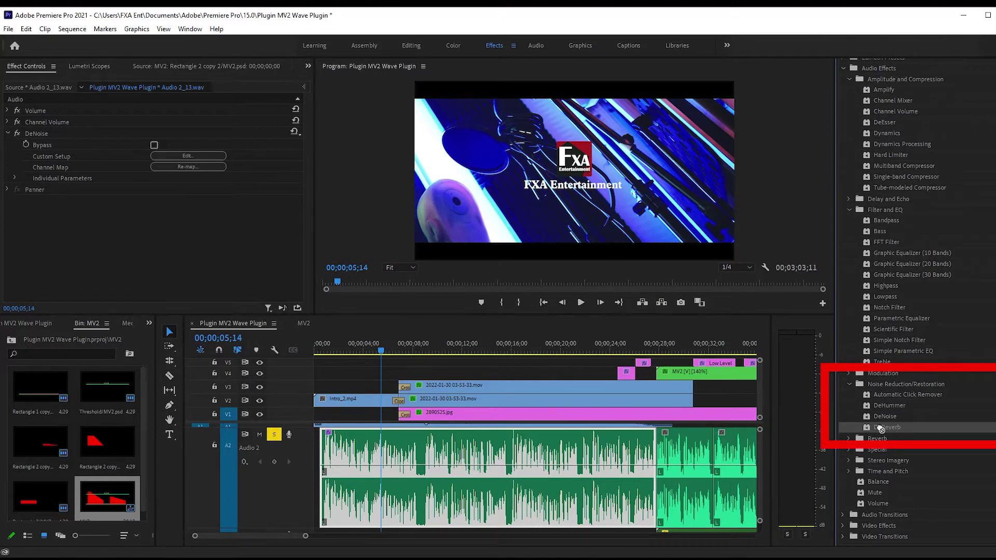
Add DeReverb below DeNoise on the voice-over clip and raise its amount to 77%.
drag(890, 430, 175, 236)
drag(175, 234, 173, 232)
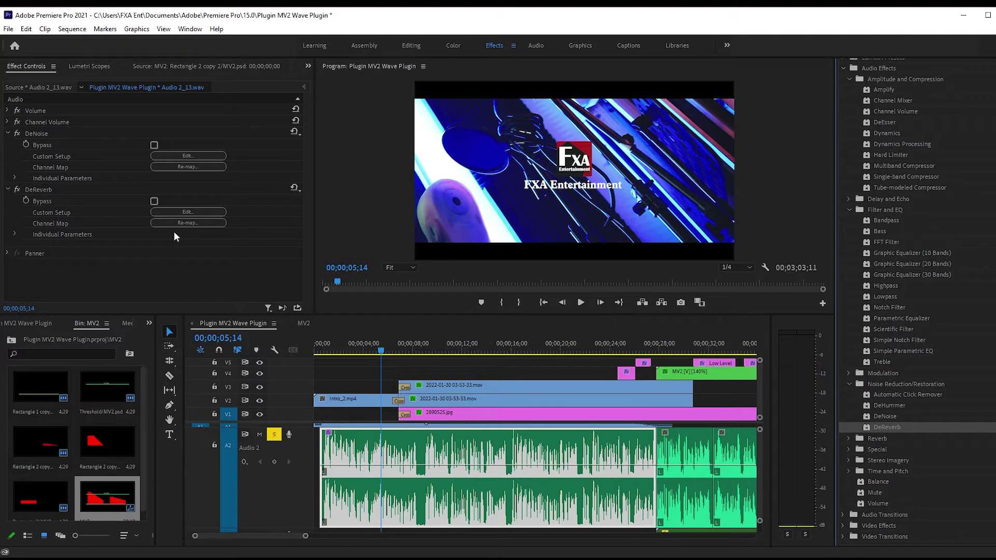
click(181, 210)
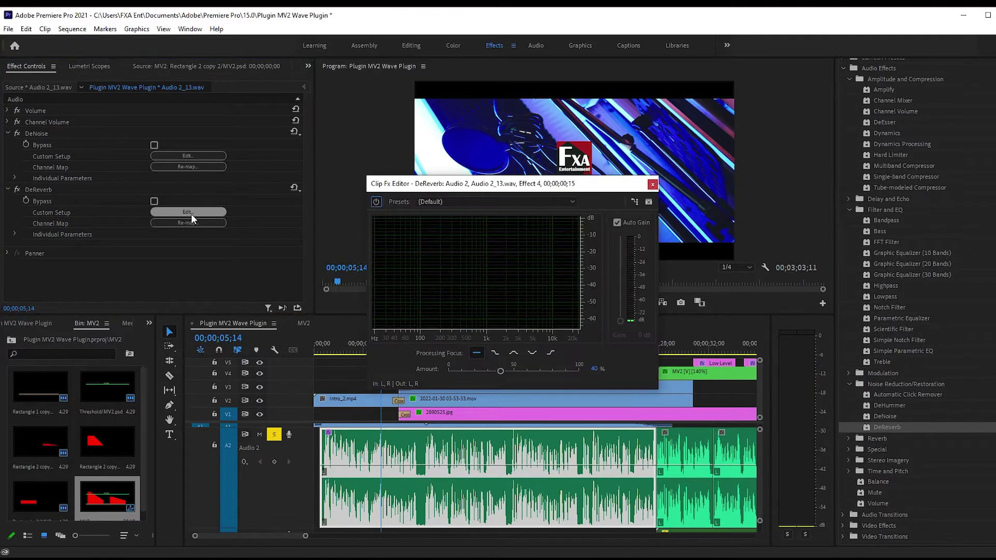
click(530, 353)
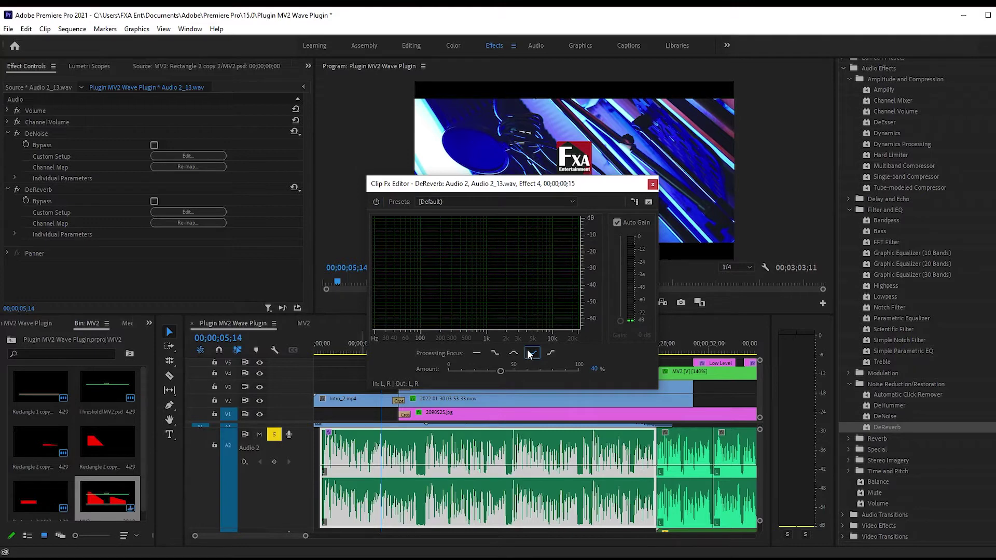
drag(500, 371, 549, 371)
Lower the DeReverb amount to about 20% and A/B it against the unprocessed voice during playback.
key(space)
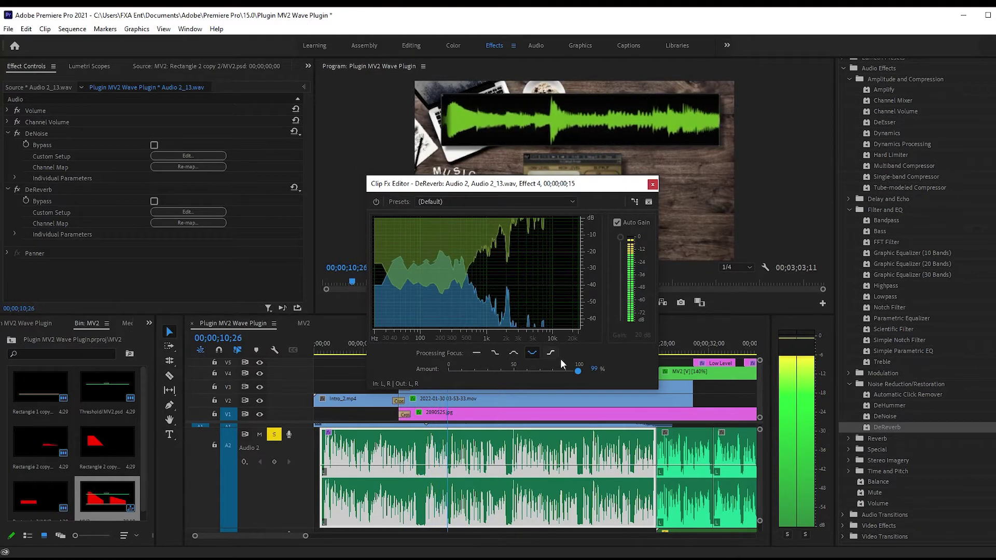
drag(577, 370, 462, 370)
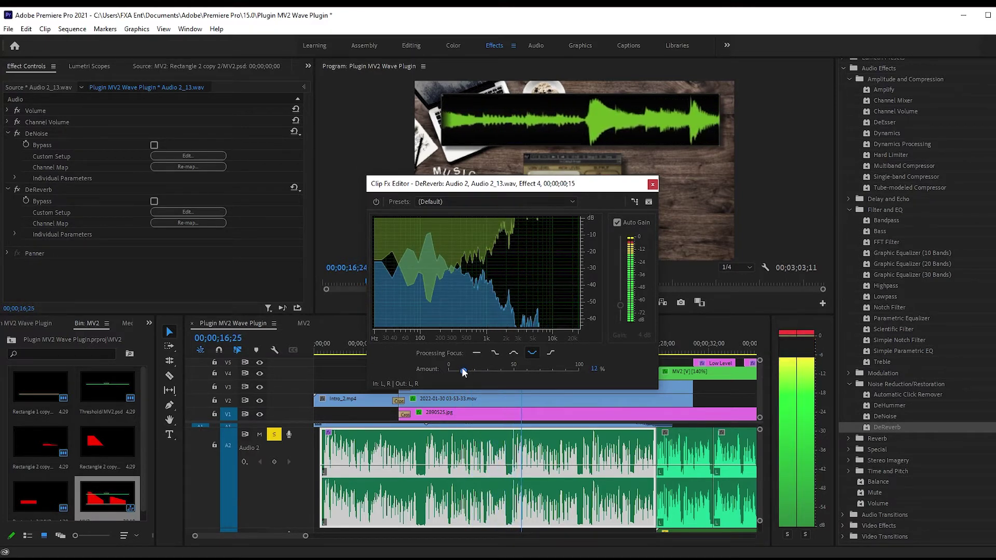
click(376, 202)
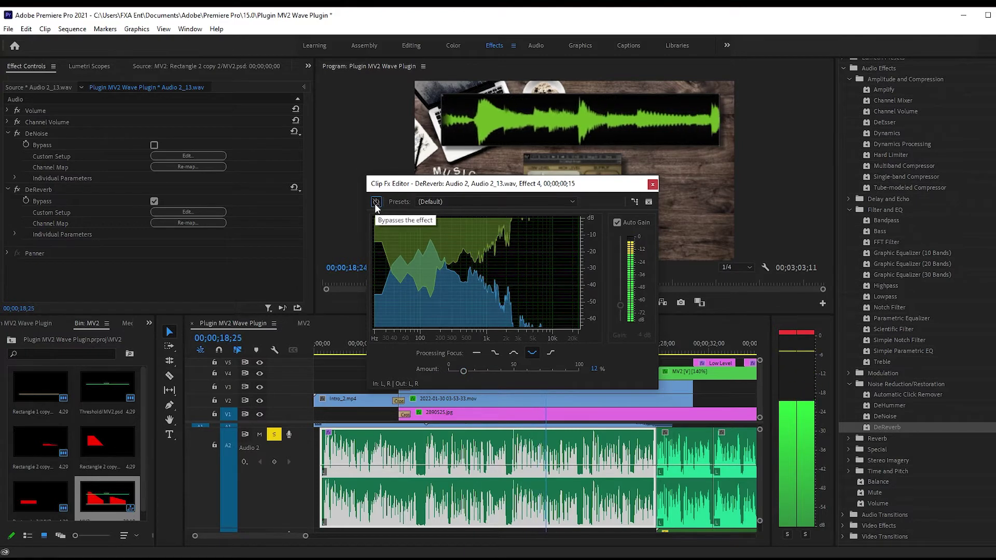
click(375, 204)
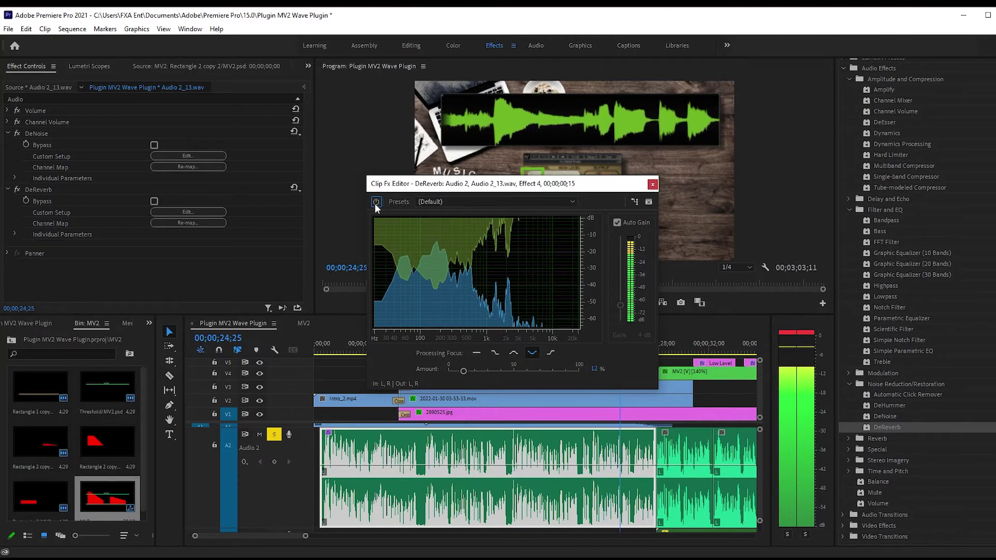
click(376, 202)
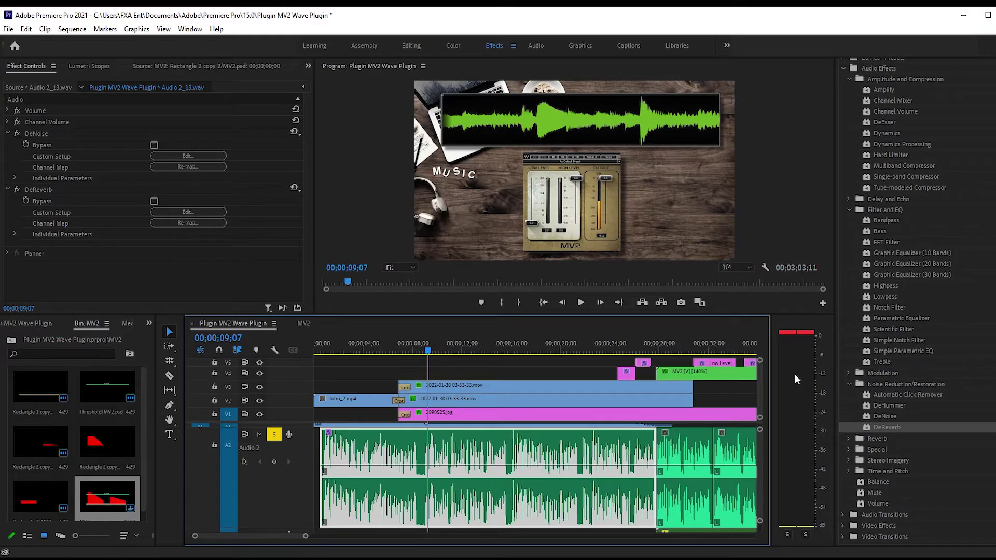
Add Automatic Click Remover to the voice-over clip with the Light Reduction preset.
click(895, 395)
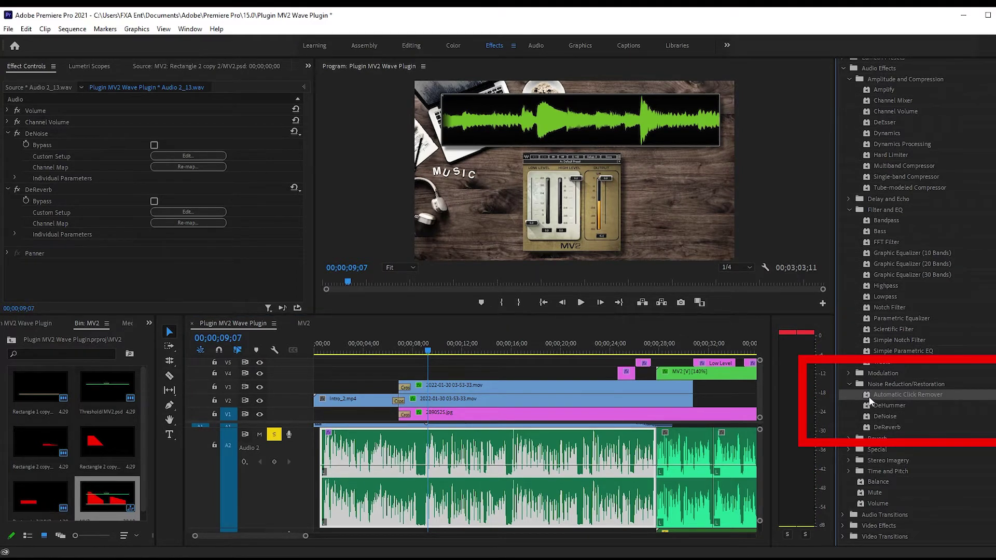
drag(739, 378, 105, 265)
click(62, 245)
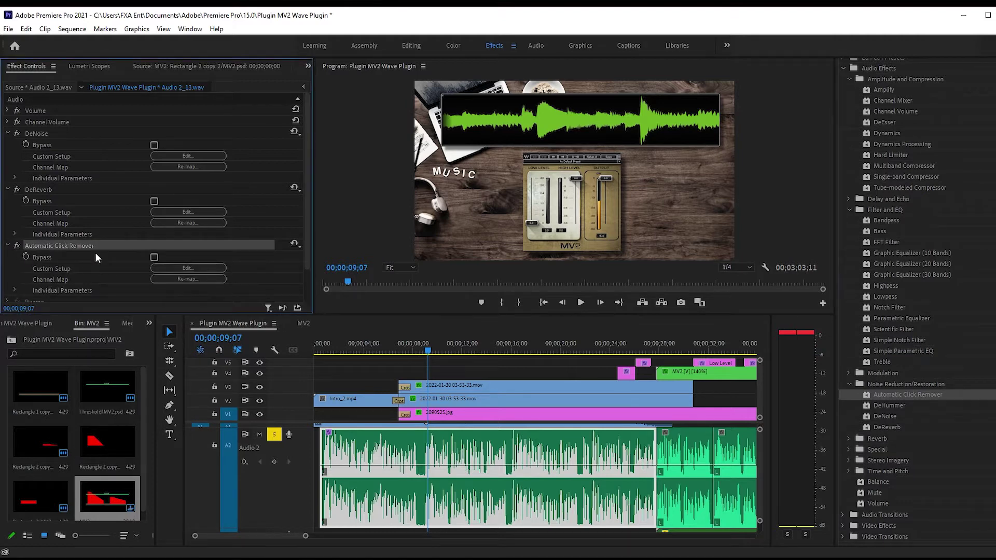
click(163, 268)
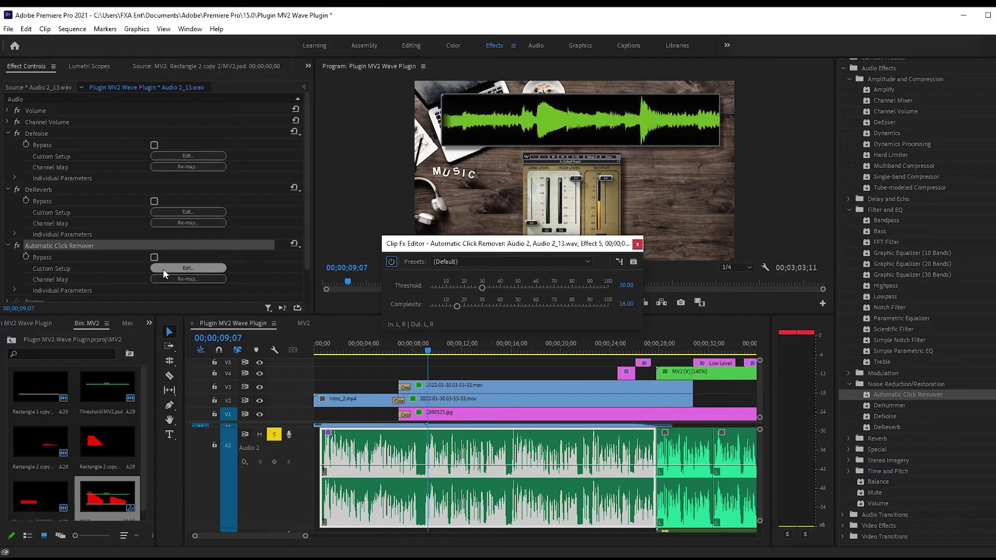
click(447, 264)
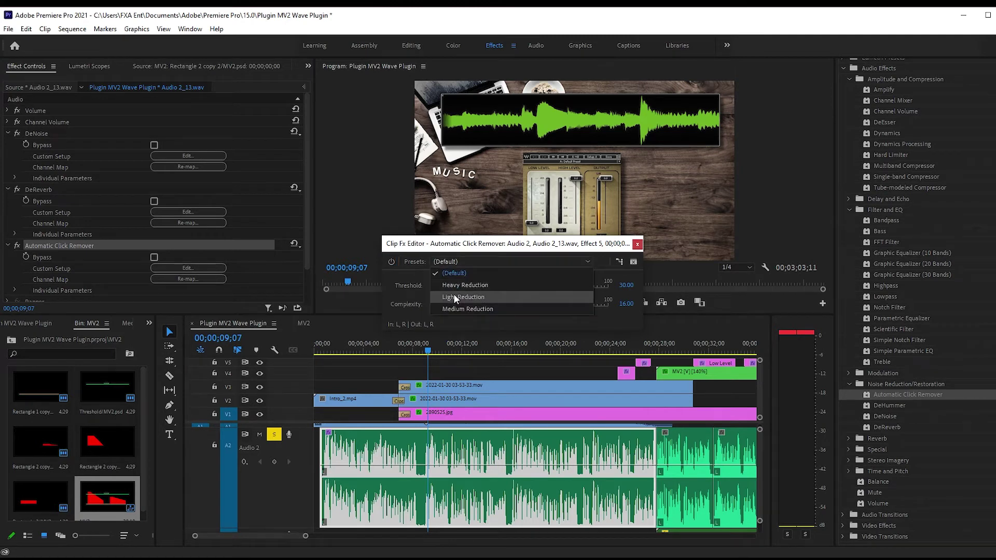
click(454, 295)
click(458, 264)
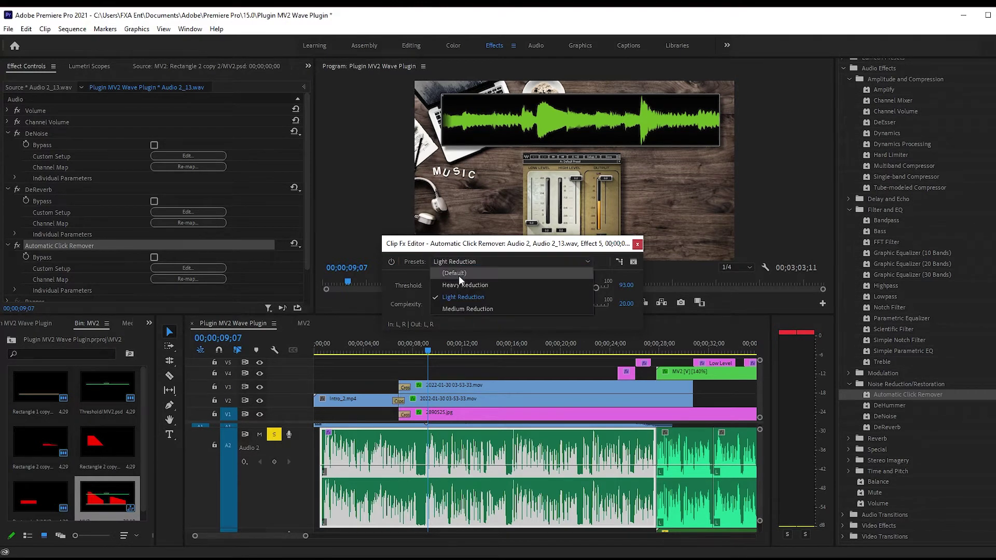
click(459, 296)
Play the voice-over, bypass the click remover to compare, and close its settings.
click(345, 352)
drag(345, 352, 344, 352)
key(space)
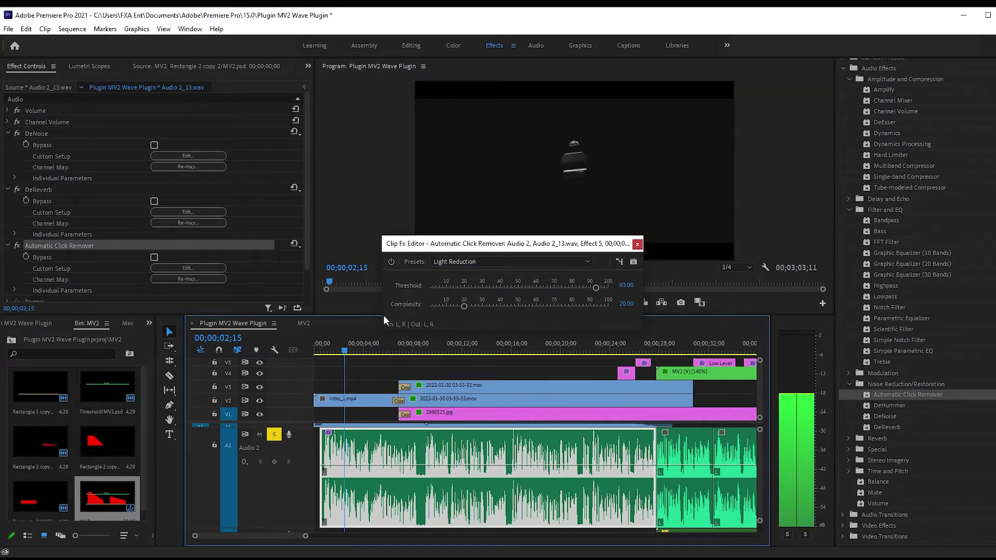
click(391, 262)
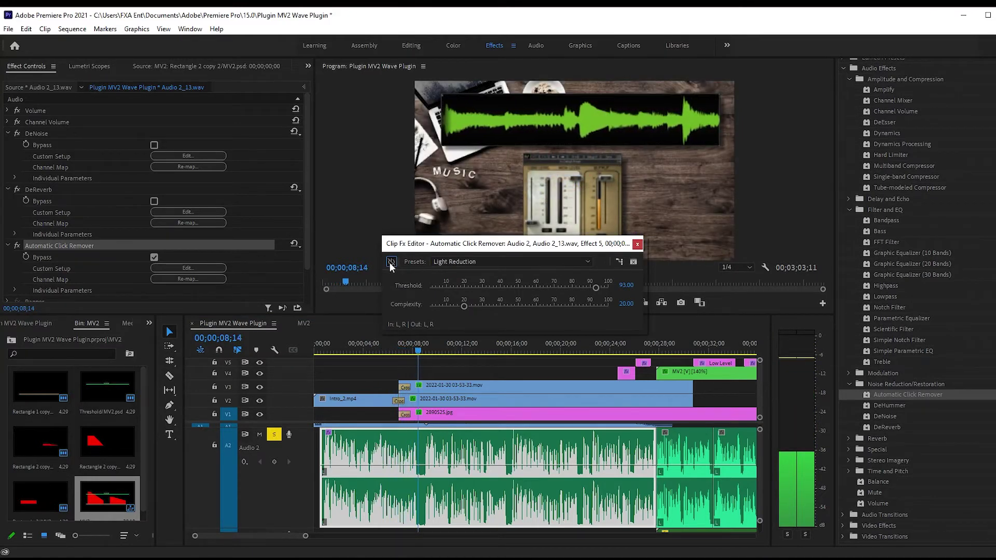
click(496, 351)
key(space)
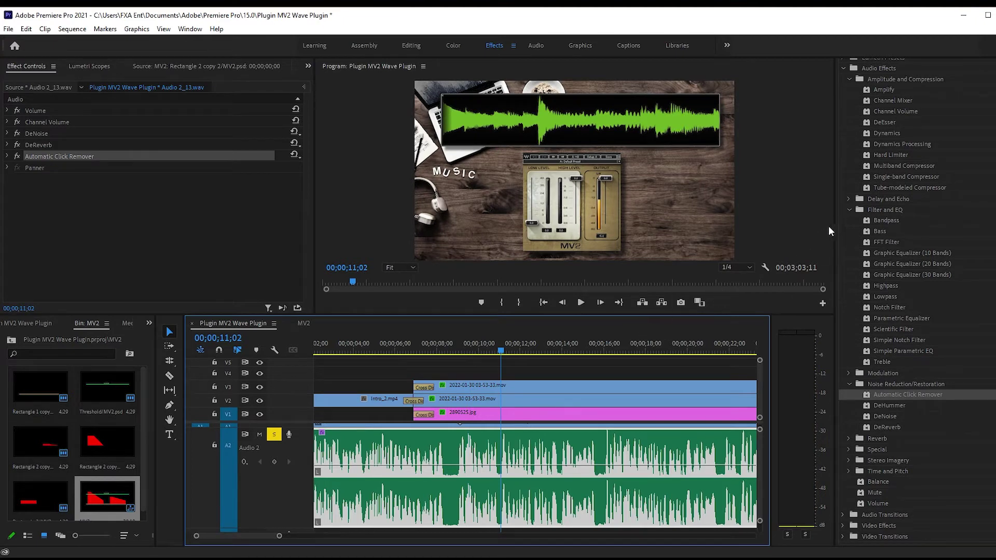
Add a Single-band Compressor to the voice-over using the Brickwall Limiter preset with 2 dB output gain.
click(890, 179)
scroll(892, 194, up, 2)
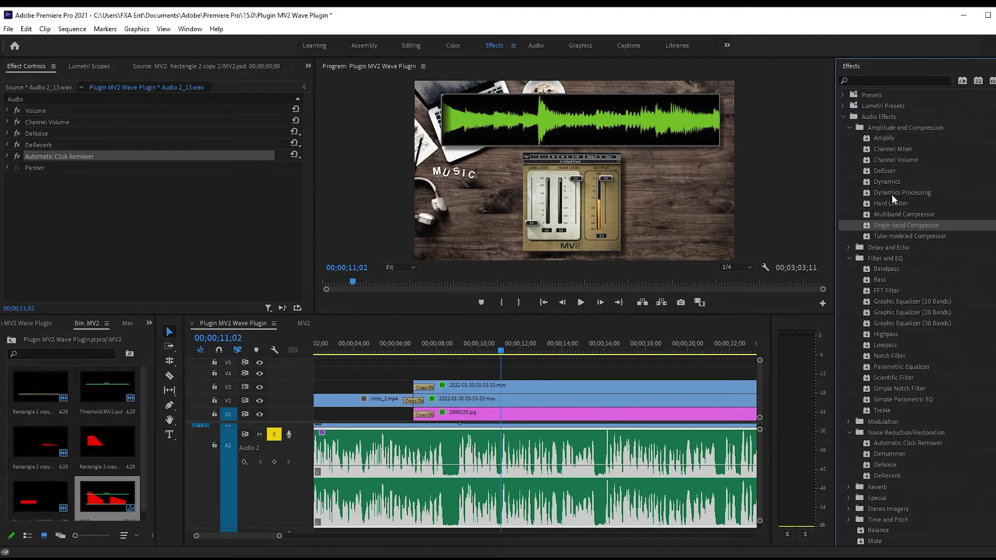
mouse_move(936, 226)
mouse_down()
mouse_move(471, 228)
mouse_move(155, 162)
mouse_up()
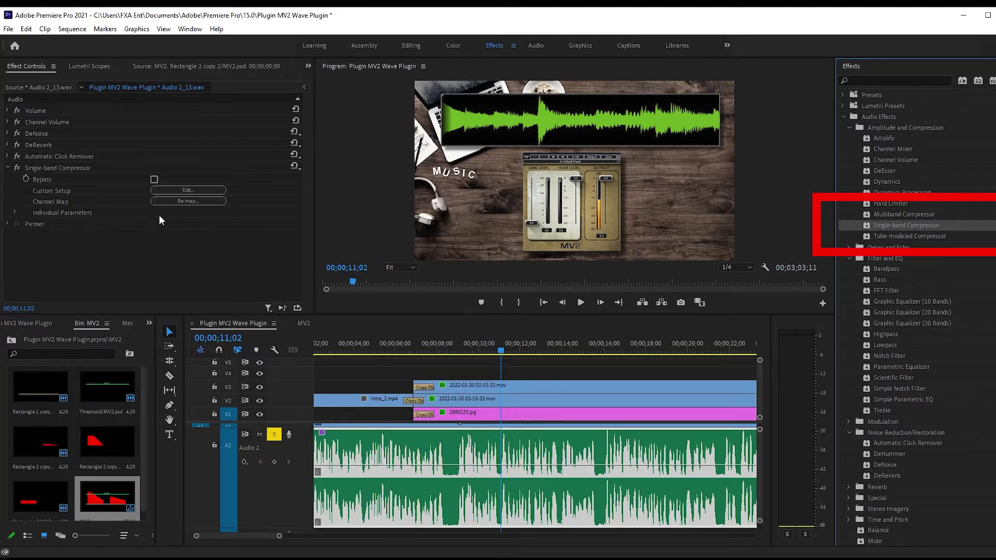
click(169, 191)
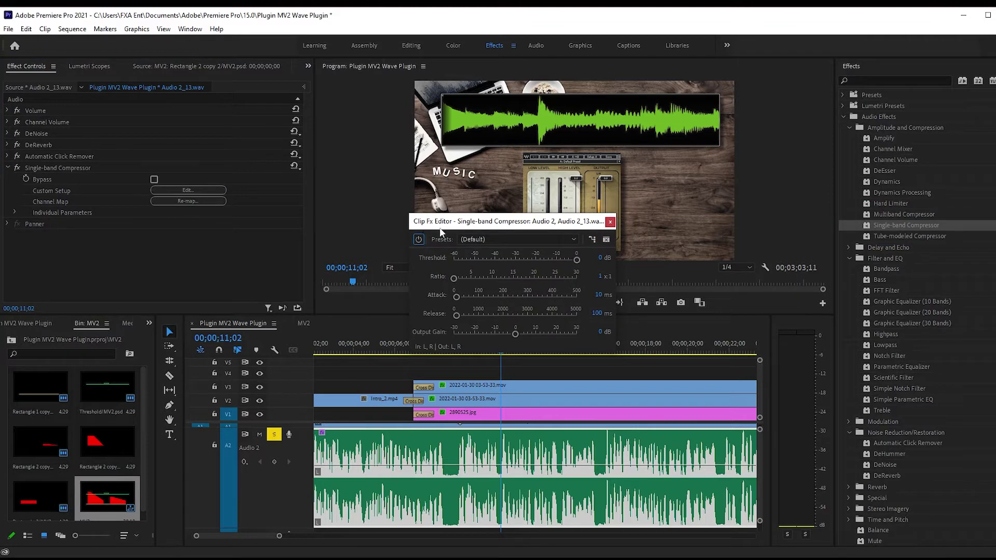
click(525, 240)
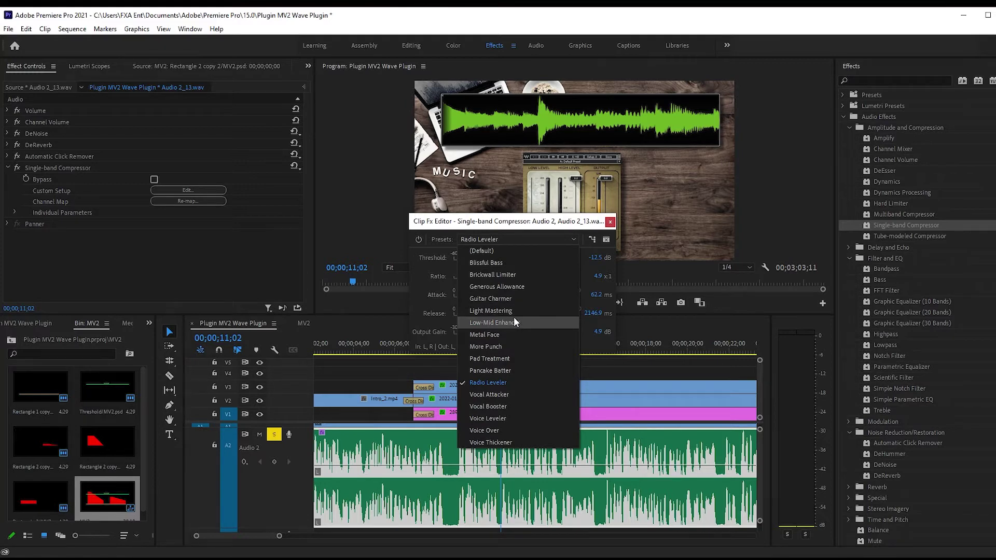
click(503, 275)
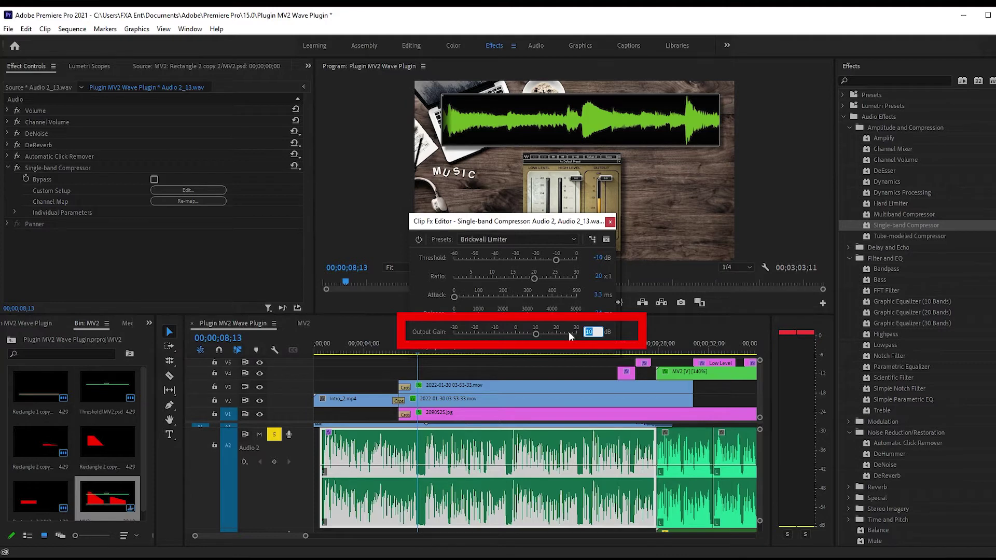
key(Return)
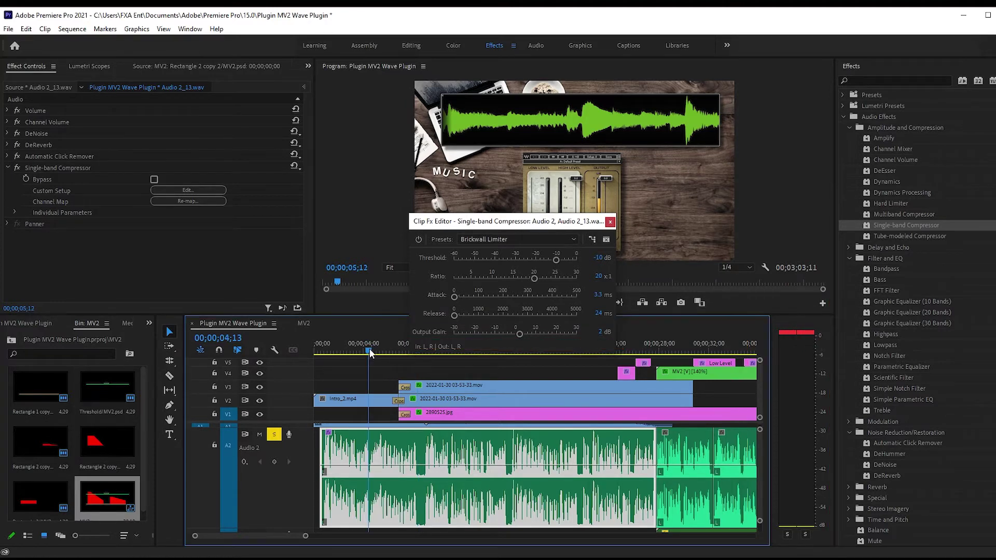
Set the compression ratio to 4:1, replay the section to check it, and close the compressor.
key(space)
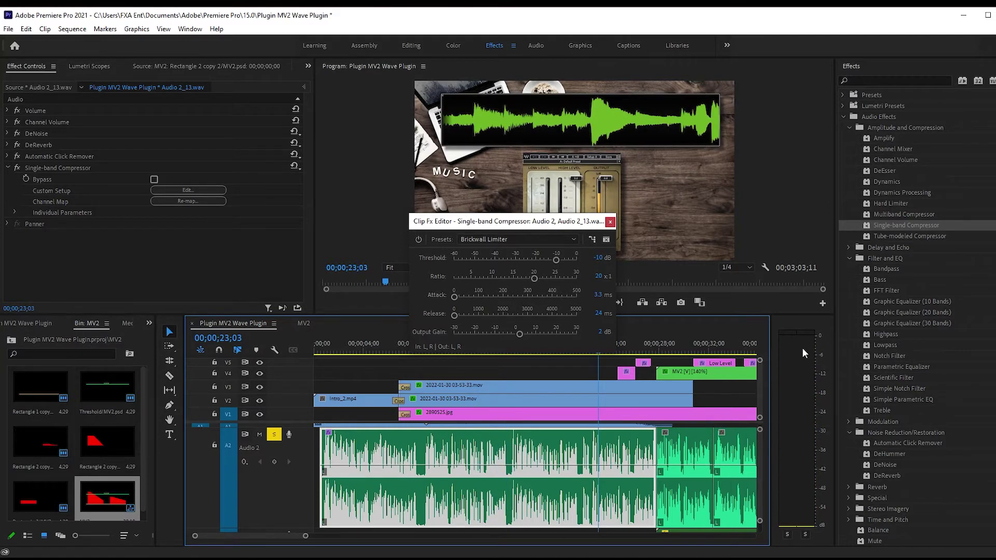
click(599, 278)
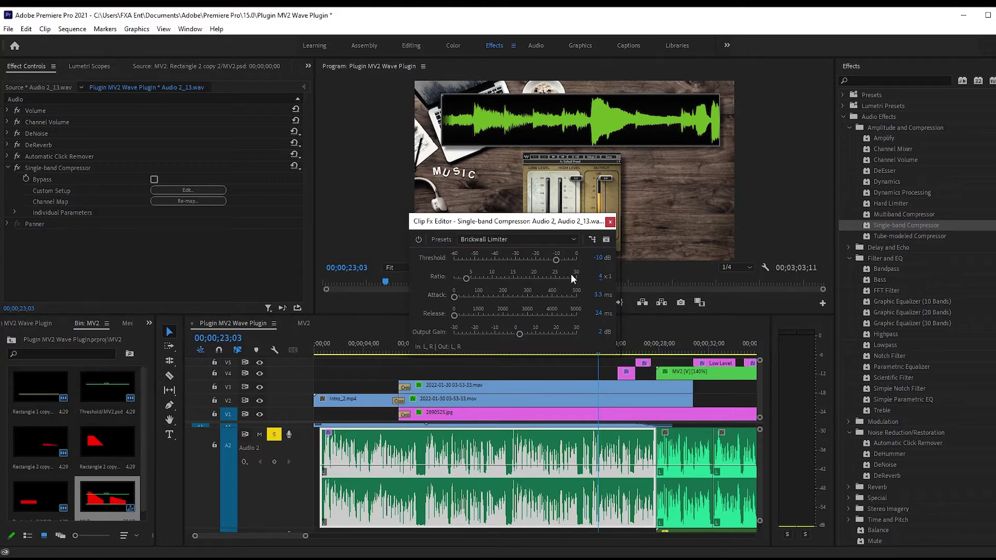
click(399, 431)
key(space)
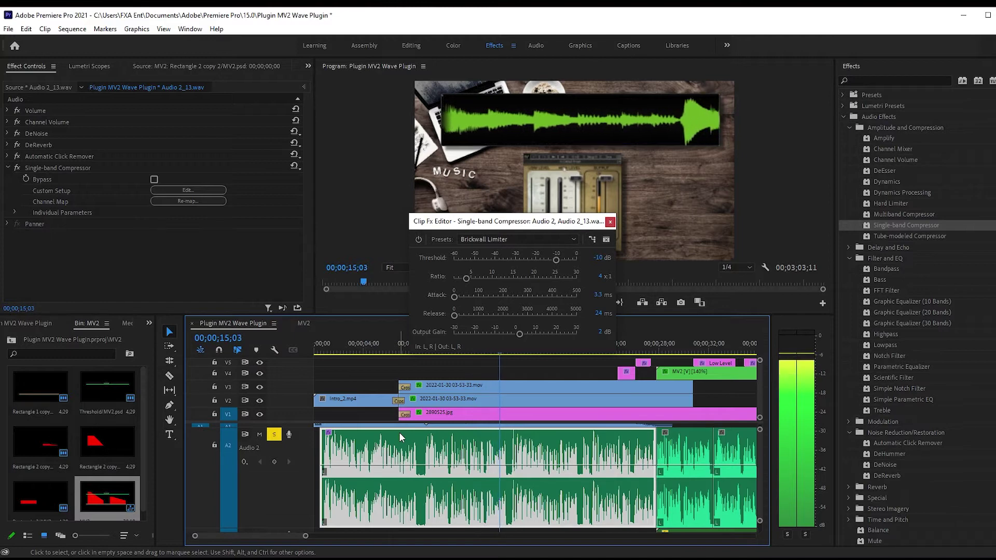
key(space)
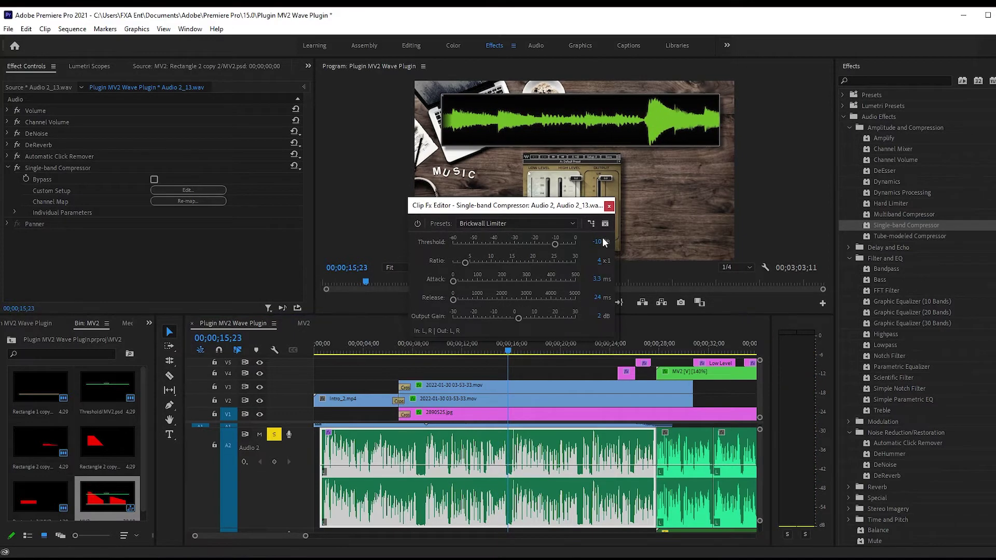
click(609, 207)
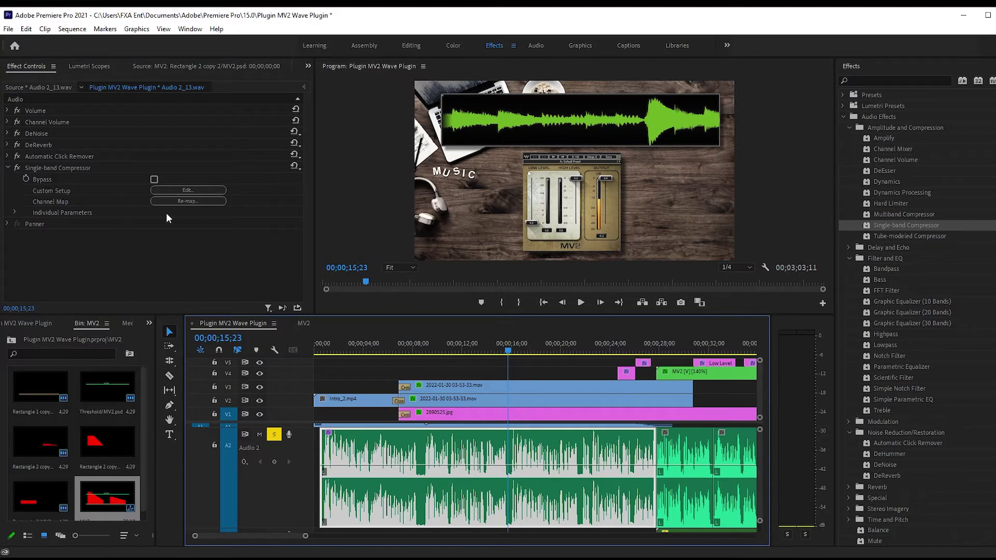
Add a Parametric Equalizer to the voice-over with a 30 Hz high-pass and band 2 near 197 Hz.
click(893, 366)
drag(891, 364, 202, 249)
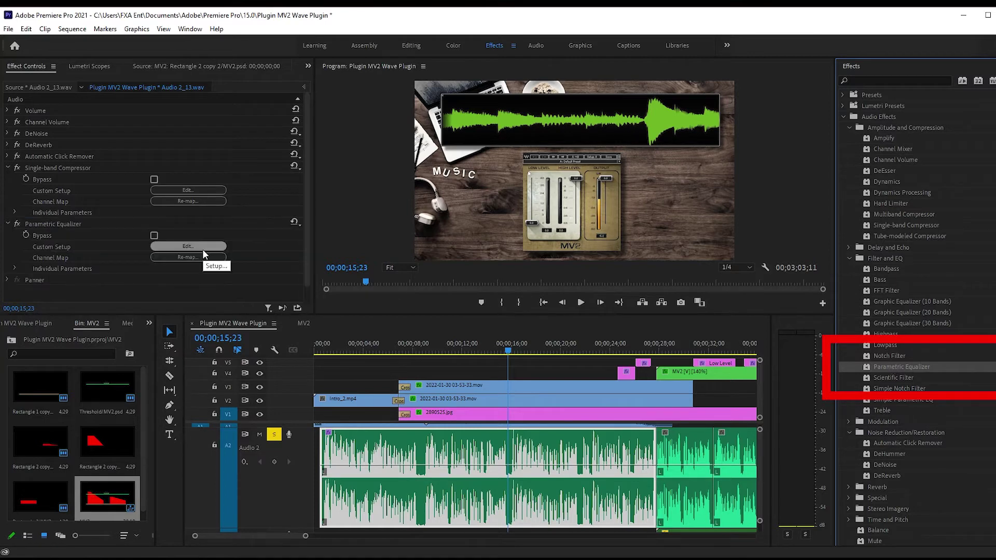
click(202, 249)
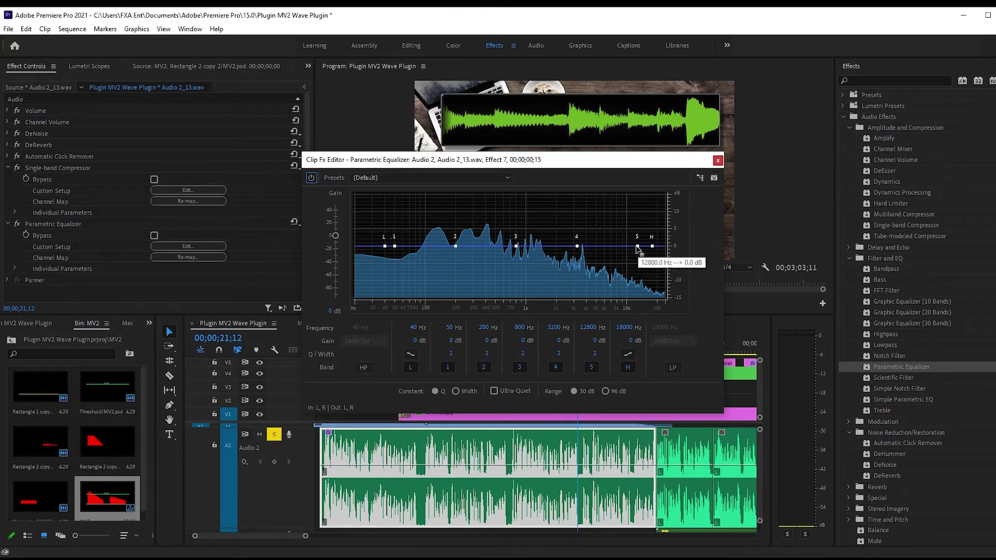
click(369, 365)
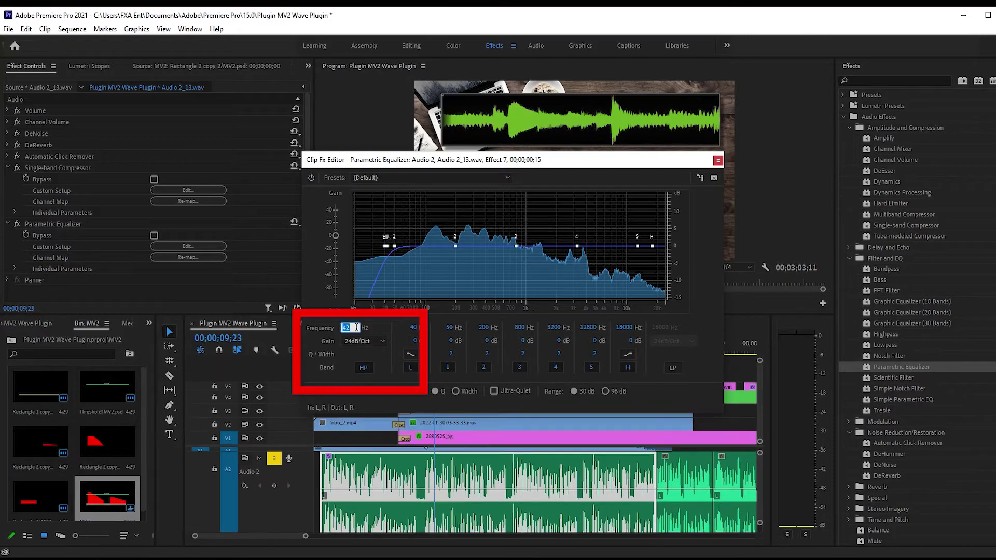
key(Return)
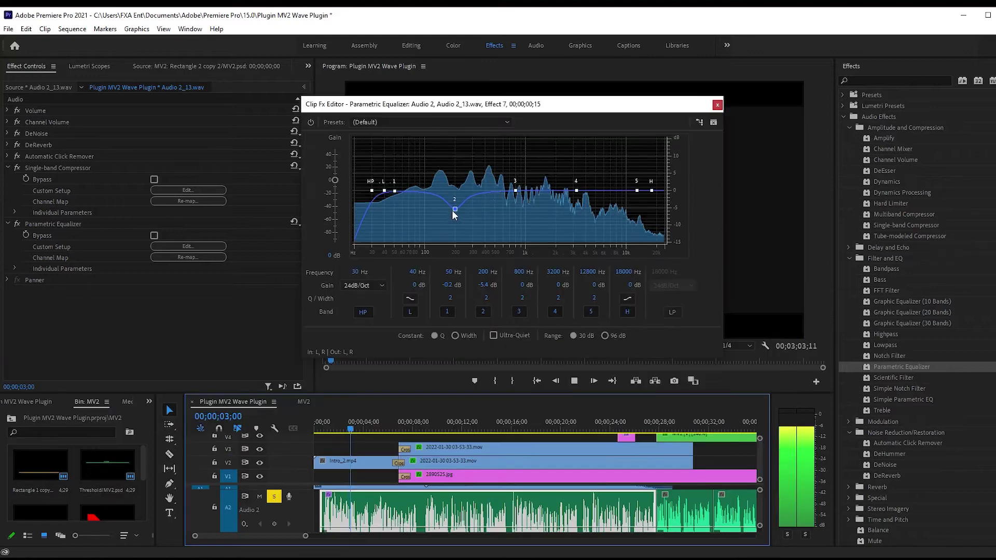
mouse_move(452, 210)
mouse_down()
mouse_move(455, 186)
mouse_move(408, 164)
mouse_up()
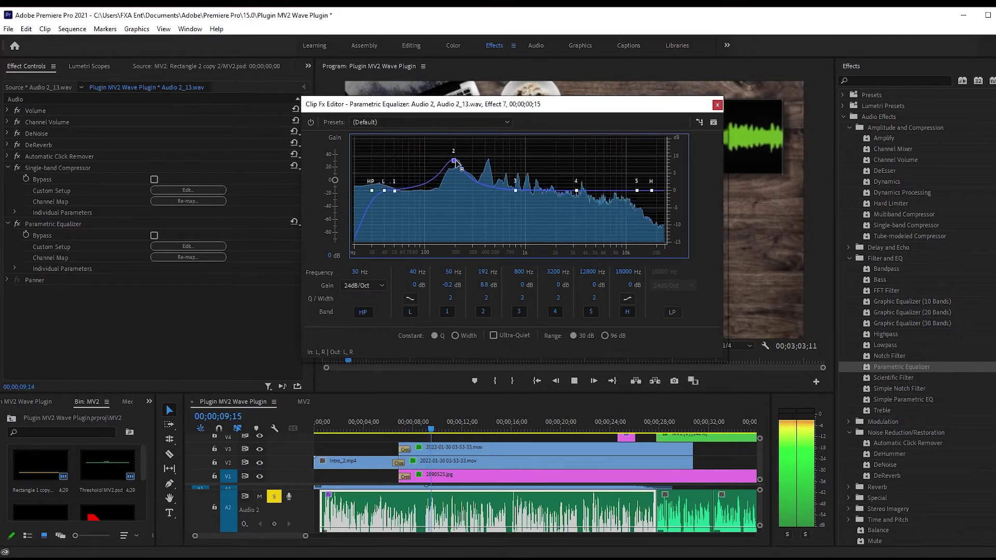
Sweep EQ band 2 to 152 Hz and turn it into a -2.5 dB cut.
mouse_move(408, 164)
mouse_down()
mouse_move(465, 168)
mouse_move(442, 166)
mouse_up()
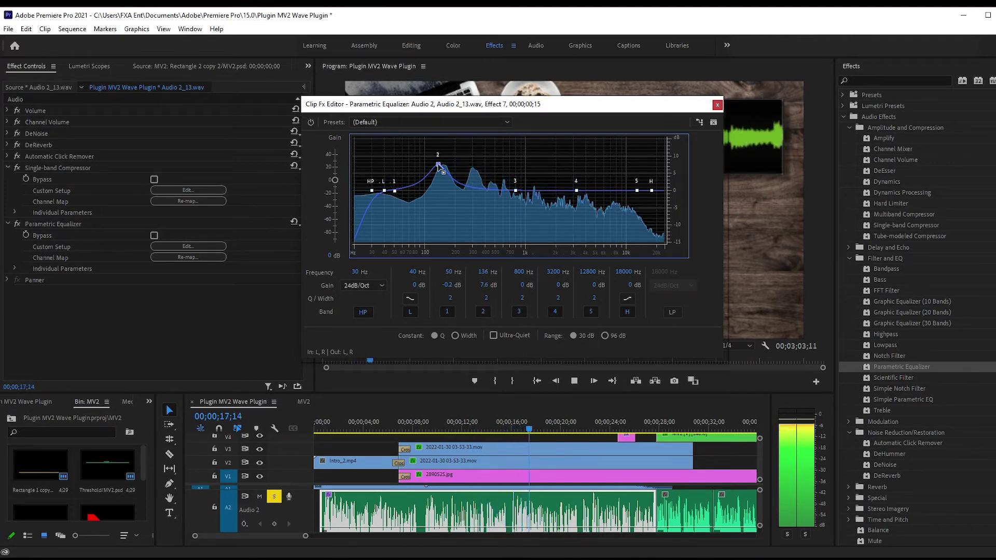
drag(442, 166, 443, 165)
key(space)
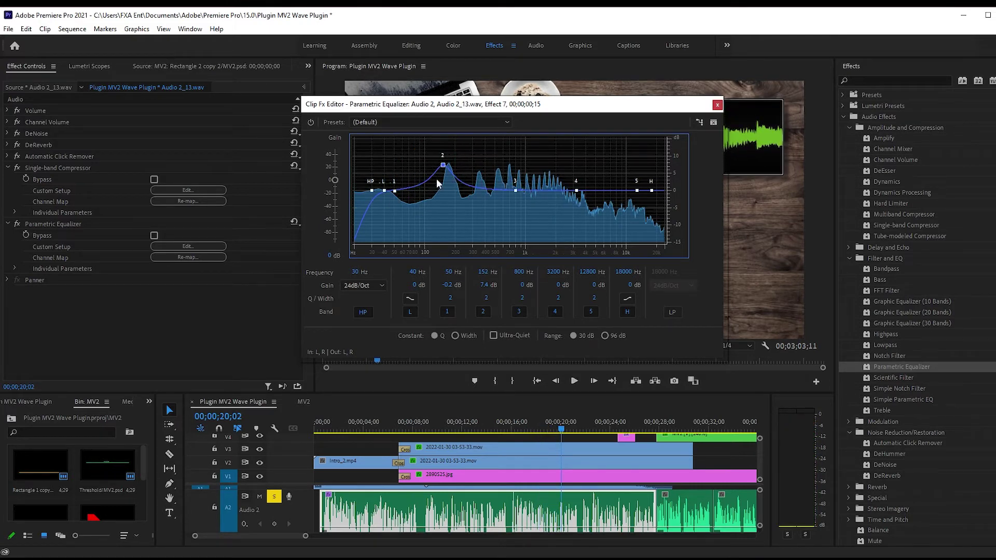
drag(442, 166, 443, 200)
key(space)
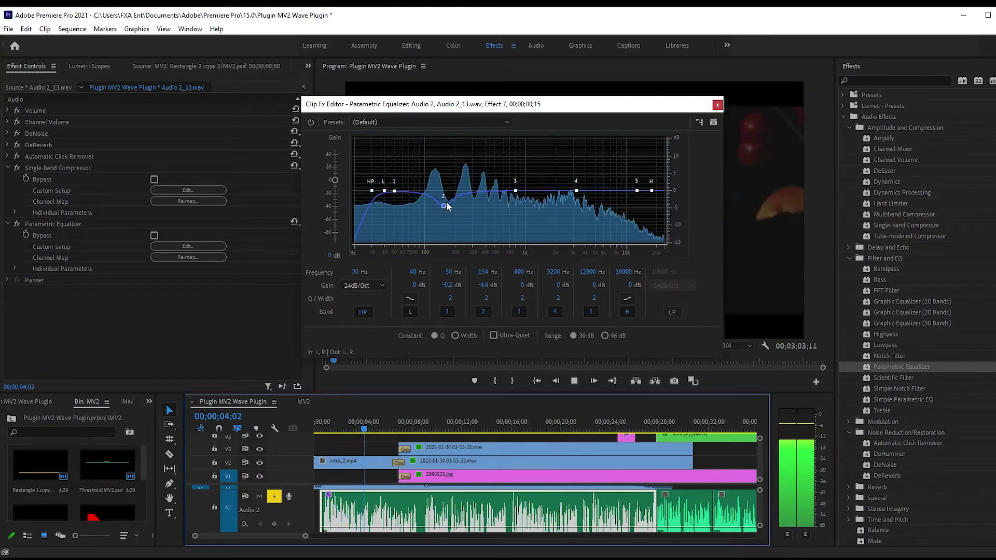
mouse_move(444, 207)
Ease band 2's cut to -1.1 dB at 152 Hz and replay the equalized voice.
drag(444, 207, 444, 199)
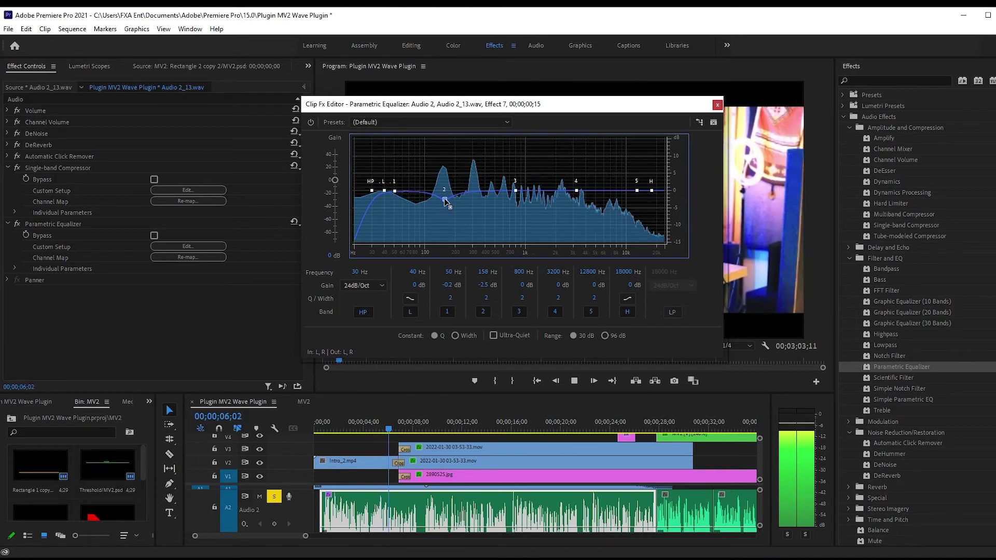
drag(446, 198, 420, 195)
key(space)
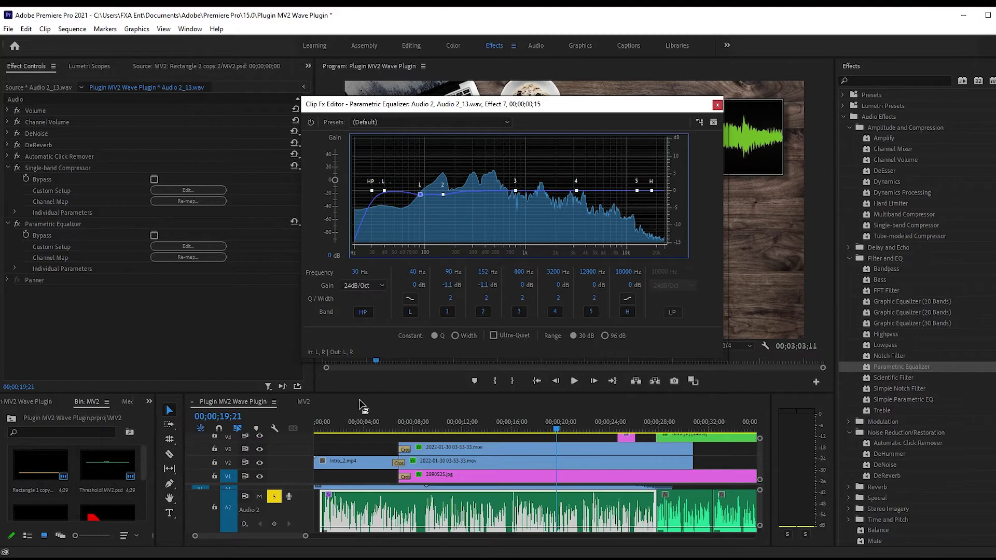
click(348, 421)
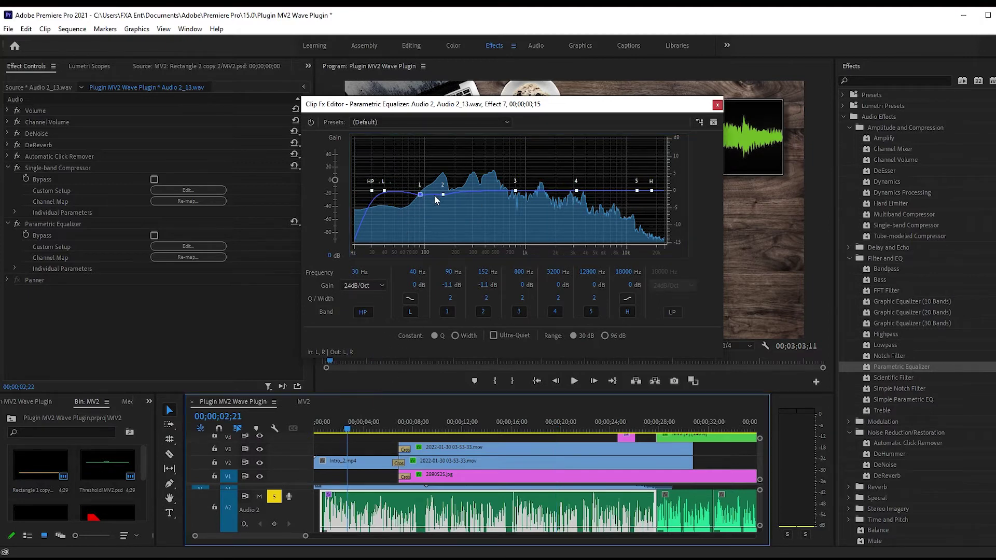
key(space)
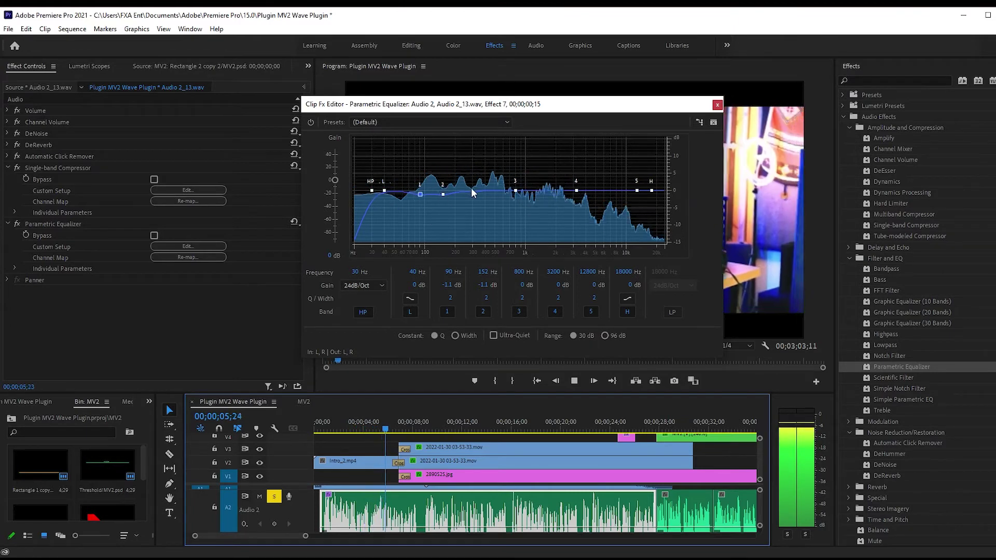
key(space)
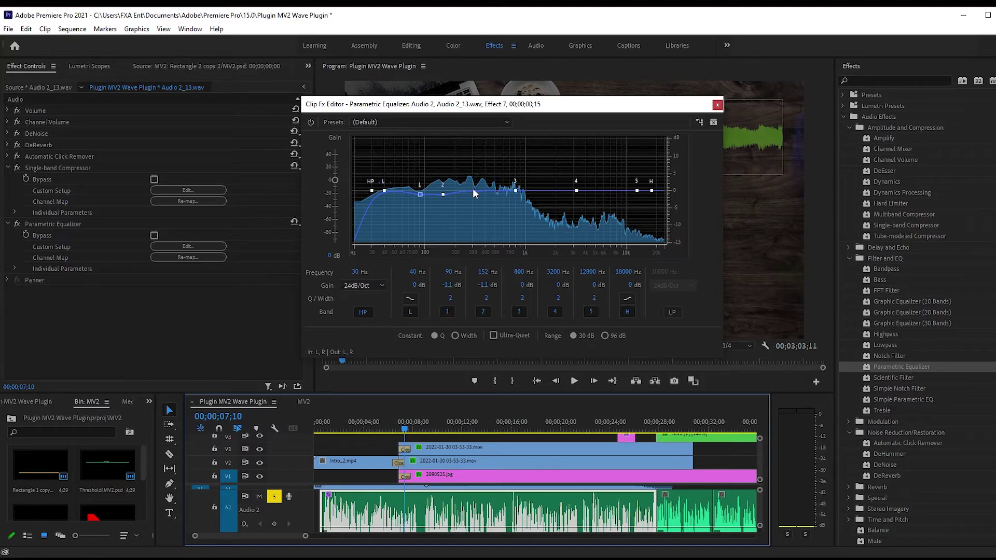
Boost and sweep EQ band 3 toward 400 Hz to find the harshness, then lower its gain.
drag(515, 191, 482, 183)
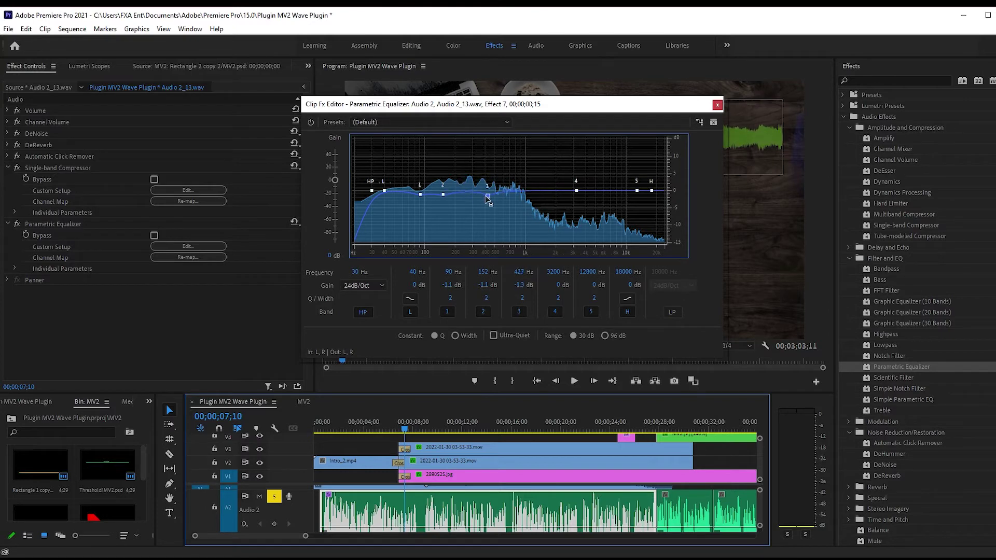
drag(469, 180, 495, 166)
key(space)
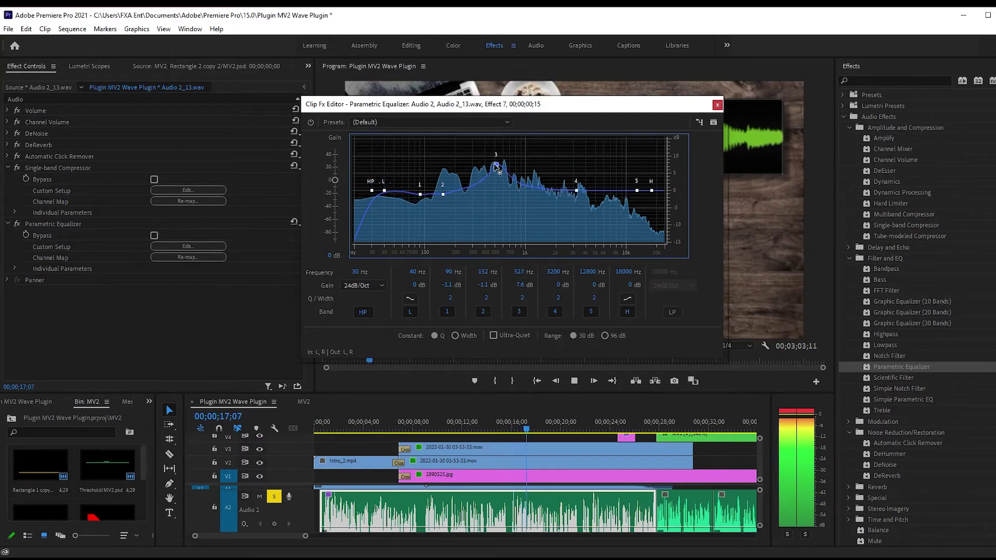
drag(495, 166, 484, 167)
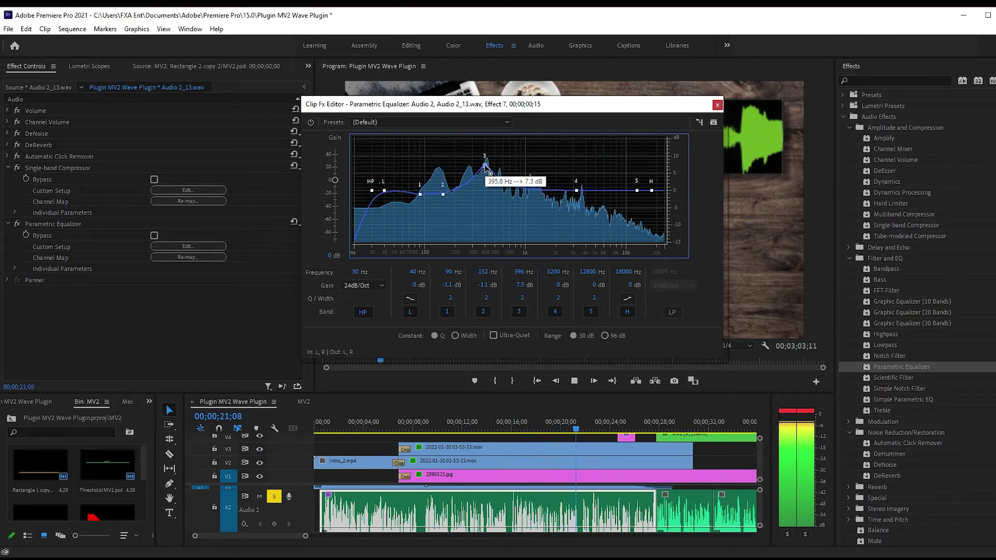
drag(486, 166, 487, 179)
key(space)
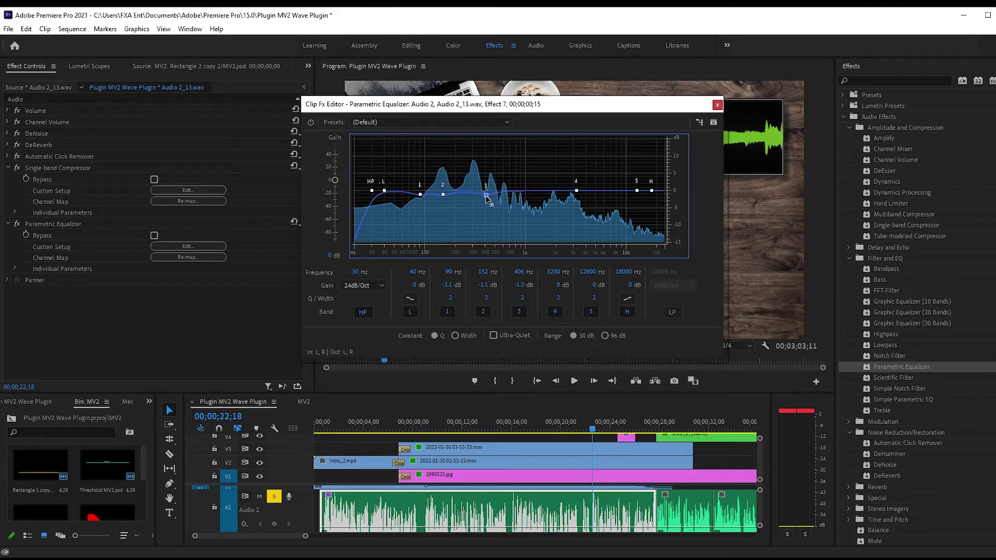
Replay the voice with band 3 cutting -3 dB at 401 Hz, then bypass the equalizer.
mouse_move(486, 203)
click(353, 422)
key(space)
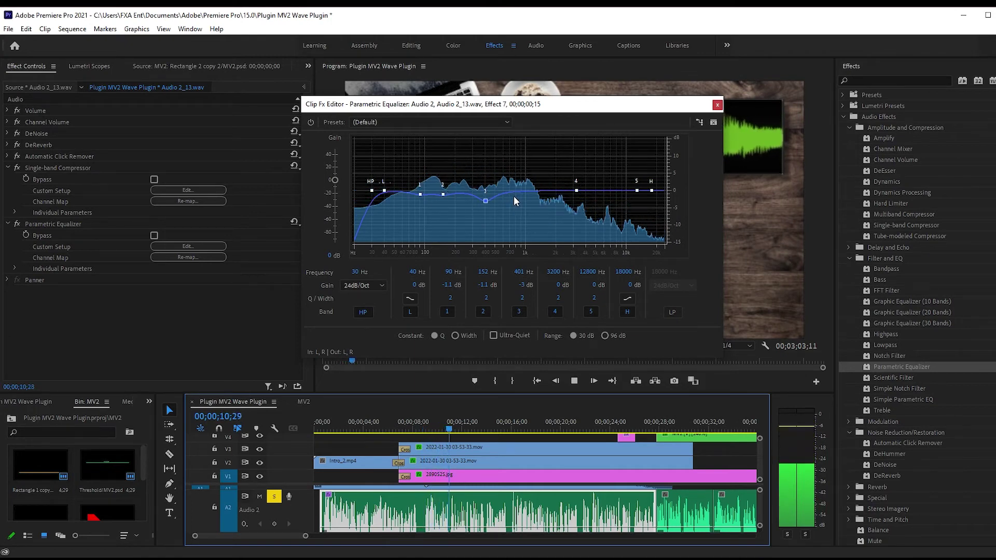
click(311, 122)
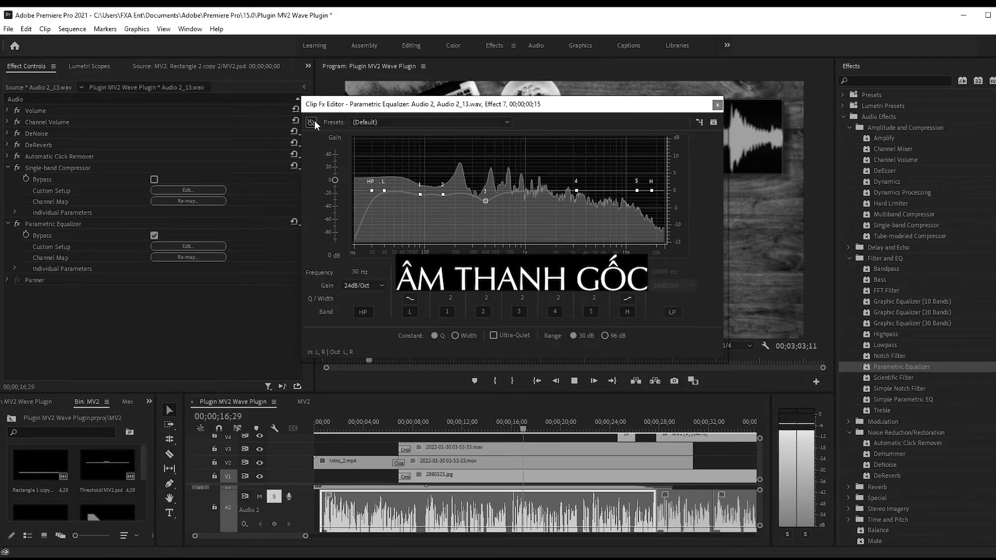
Re-enable the equalizer and set band 2 to 160 Hz with a +0.5 dB lift.
click(314, 120)
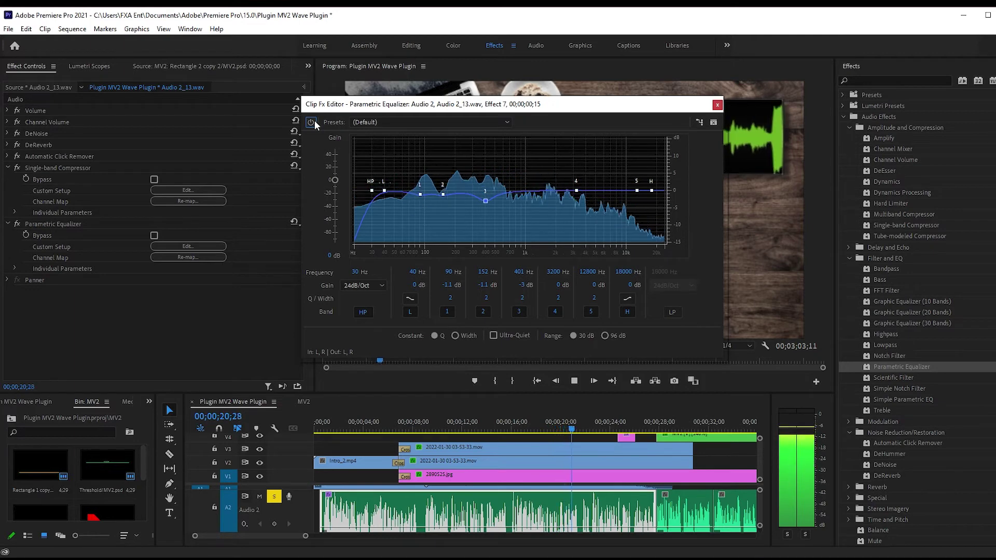
key(space)
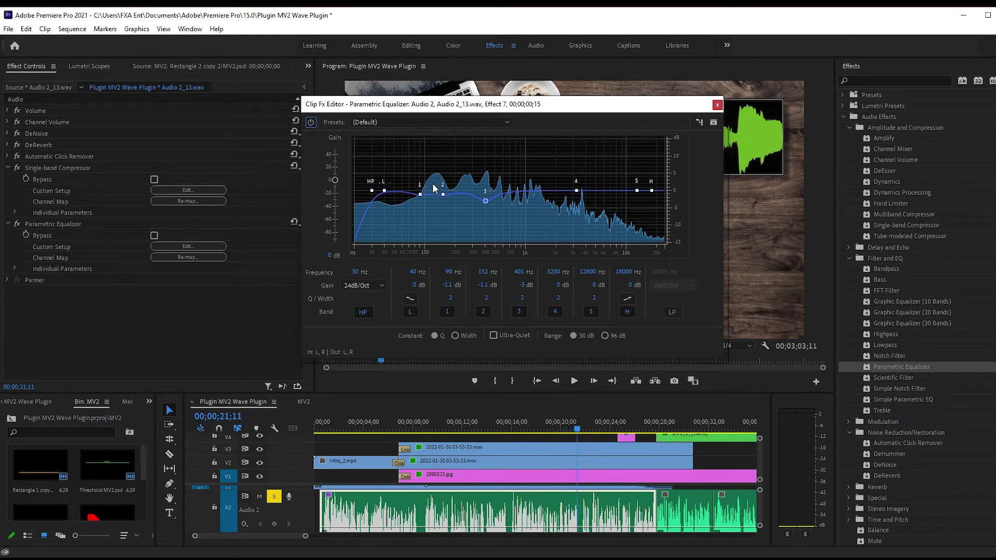
drag(442, 194, 445, 194)
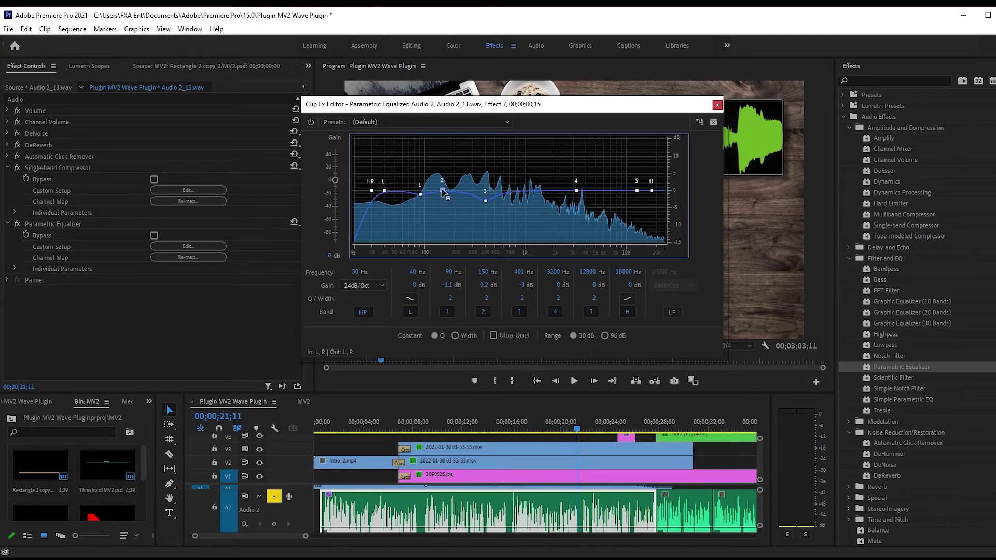
drag(443, 190, 443, 194)
drag(444, 191, 444, 187)
click(395, 423)
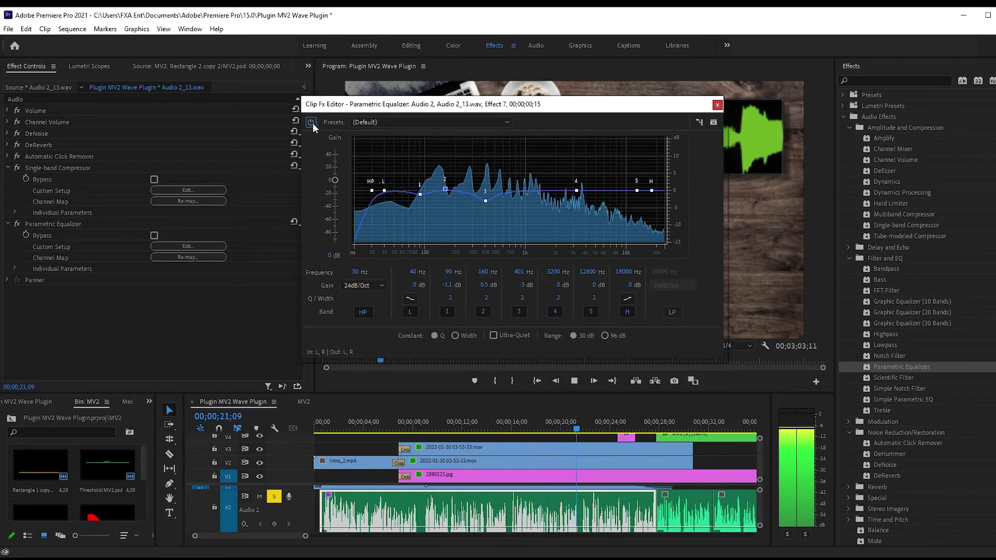
key(space)
Sweep EQ band 4 between 2 and 5.9 kHz, settling it at 3160 Hz with +0.8 dB.
drag(576, 191, 547, 185)
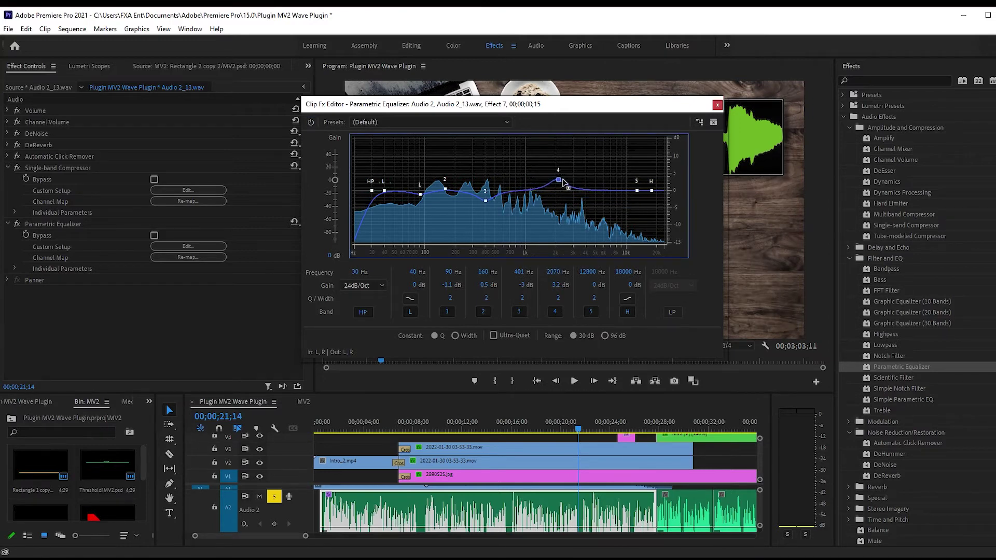
mouse_move(582, 181)
mouse_down()
mouse_move(590, 200)
mouse_move(603, 183)
mouse_up()
click(397, 424)
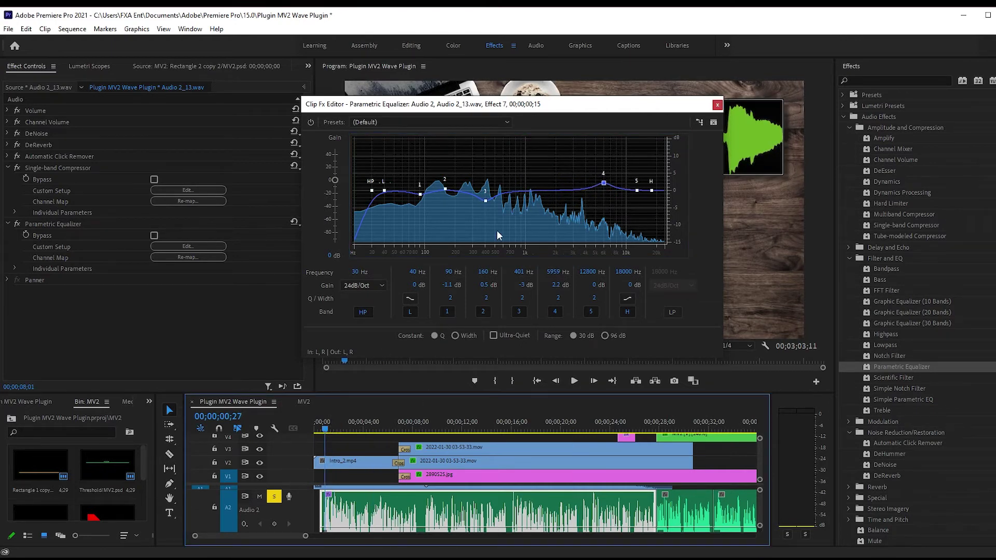
drag(603, 184, 584, 165)
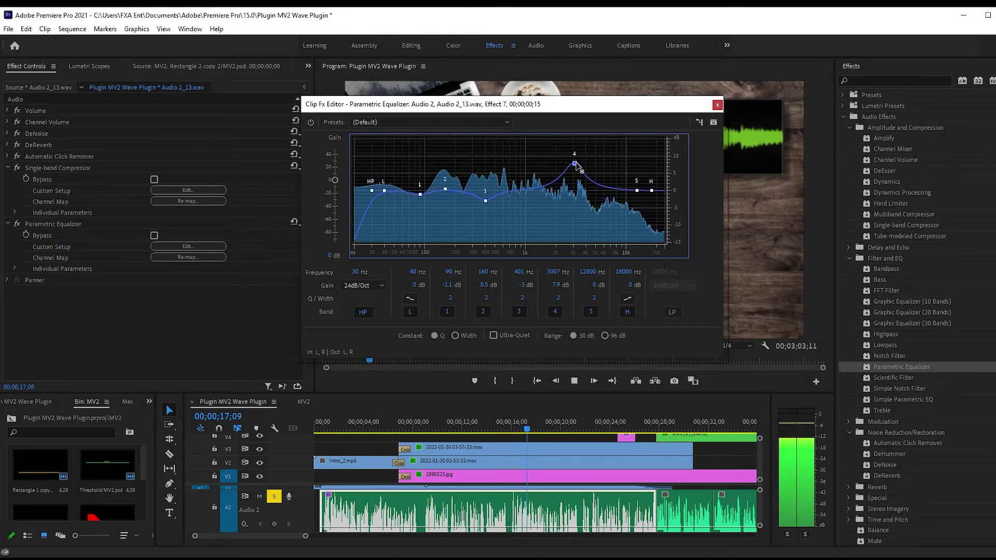
drag(584, 165, 577, 190)
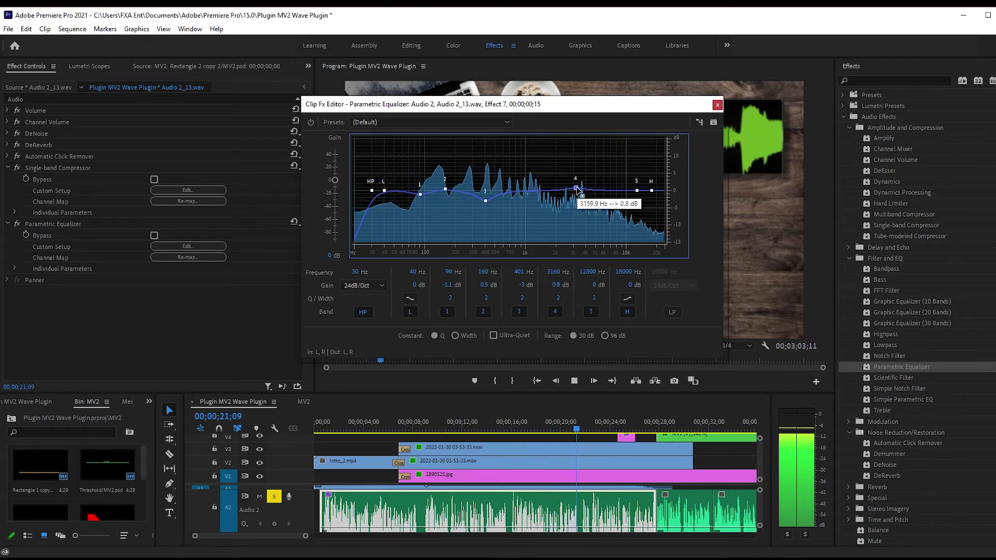
key(space)
click(381, 415)
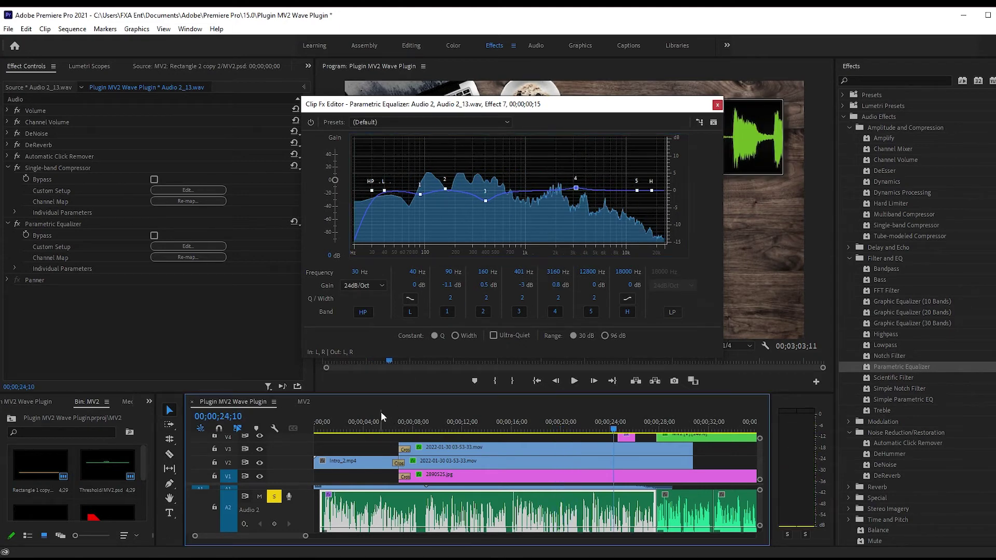
drag(349, 416, 345, 415)
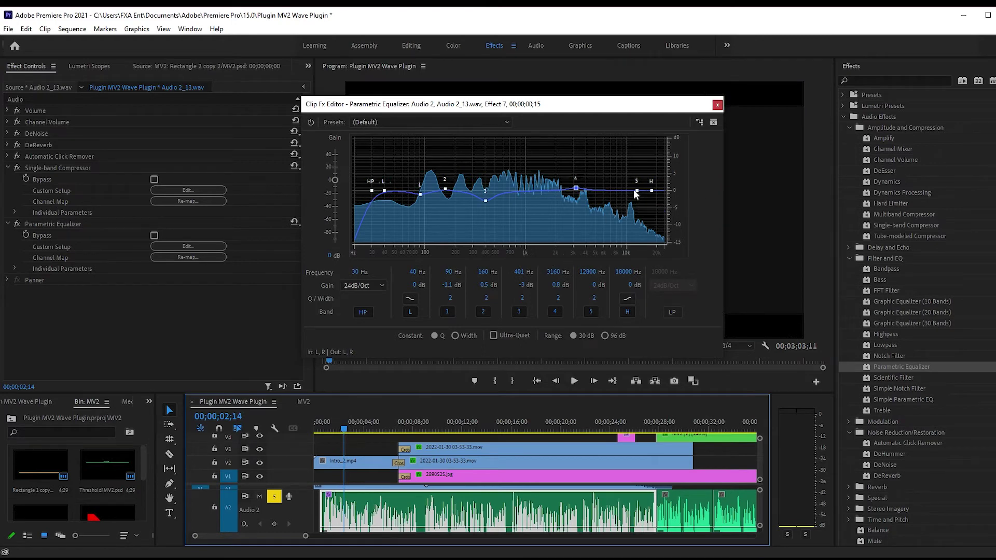
Sweep EQ band 5 down from 9.7 kHz and set it as a -2.5 dB cut near 4052 Hz.
drag(636, 191, 624, 182)
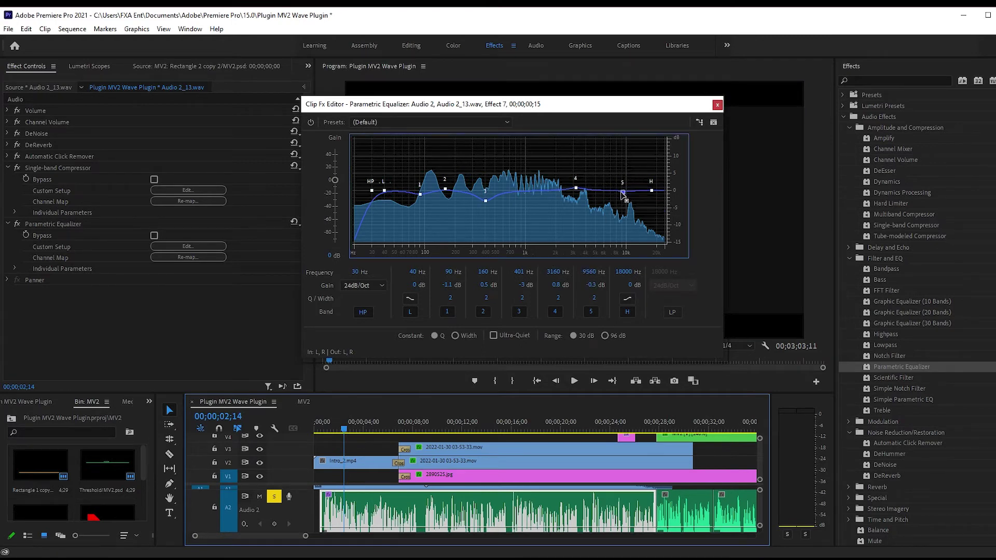
drag(599, 164, 603, 155)
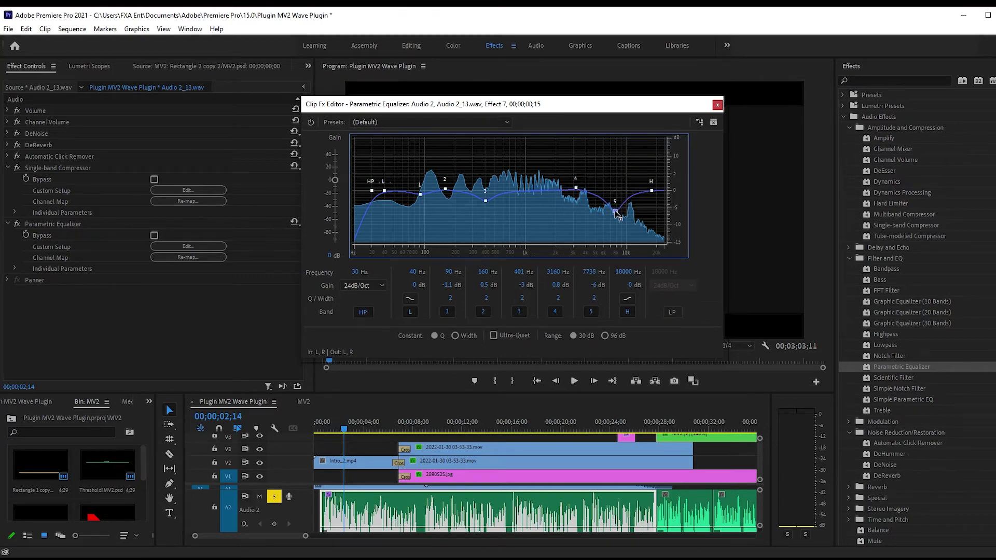
key(space)
drag(610, 185, 587, 154)
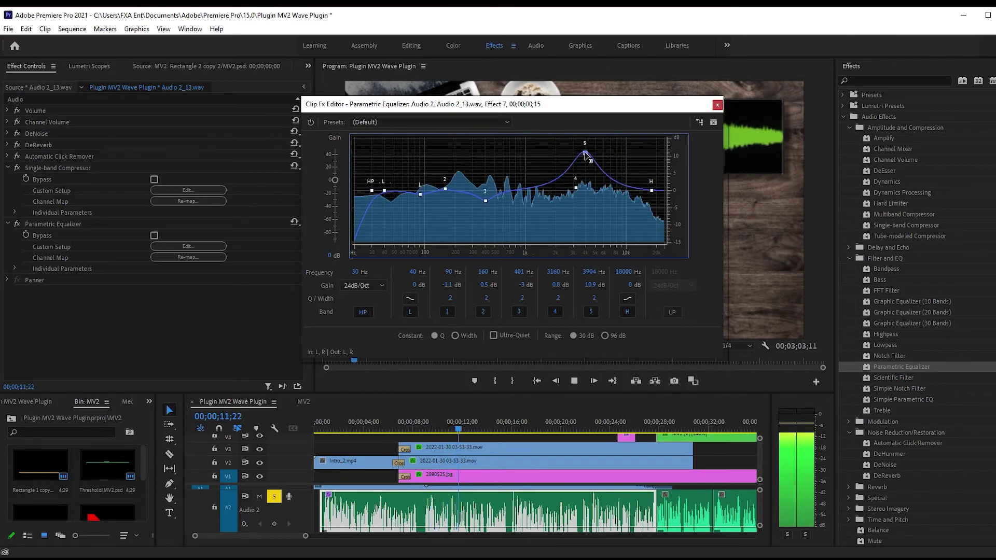
key(space)
mouse_move(586, 154)
mouse_down()
mouse_move(586, 198)
mouse_move(570, 184)
mouse_up()
Lower the high shelf to about 7.7 kHz with a 0.6 dB lift and replay to check.
mouse_move(651, 191)
mouse_down()
mouse_move(620, 175)
mouse_move(626, 185)
mouse_up()
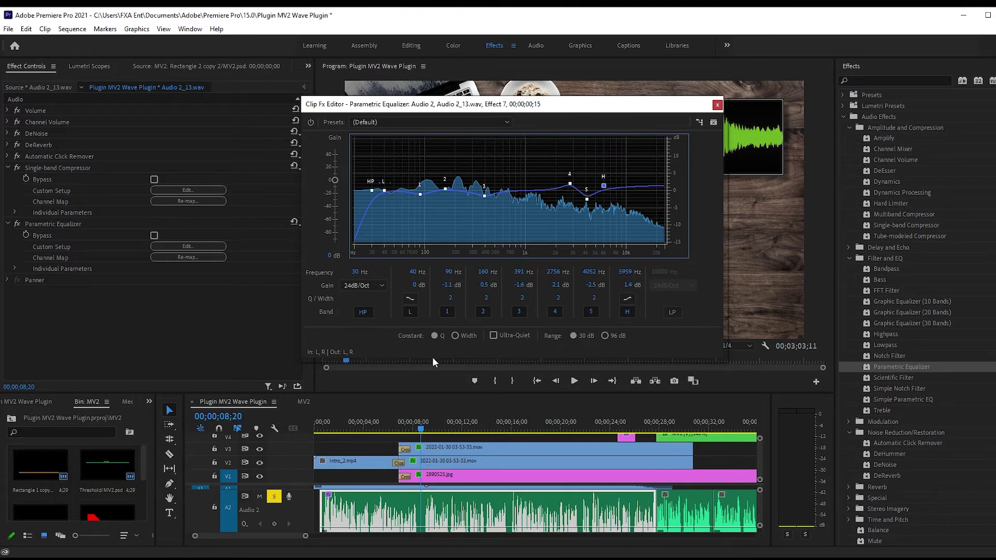
click(344, 429)
key(space)
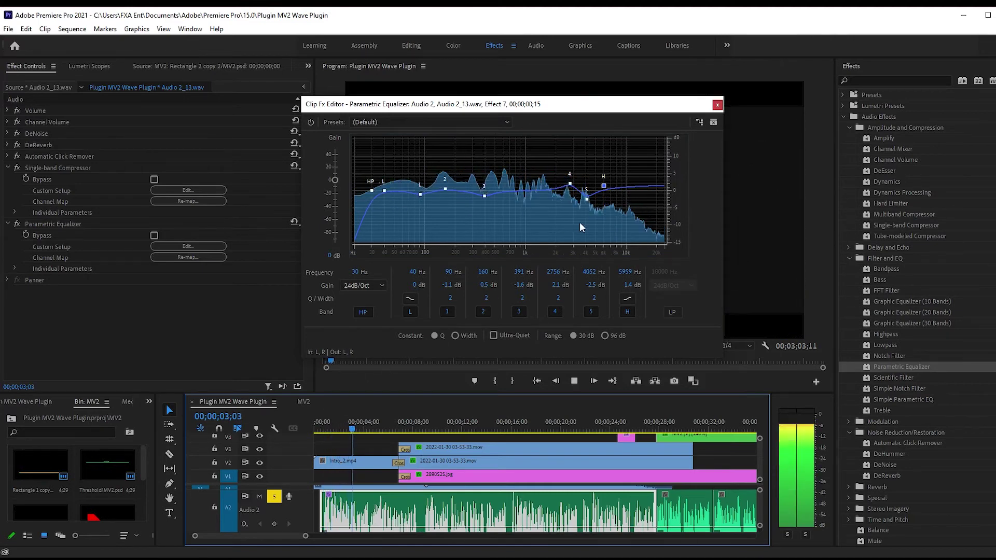
mouse_move(603, 185)
mouse_down()
mouse_move(605, 207)
mouse_move(616, 190)
mouse_up()
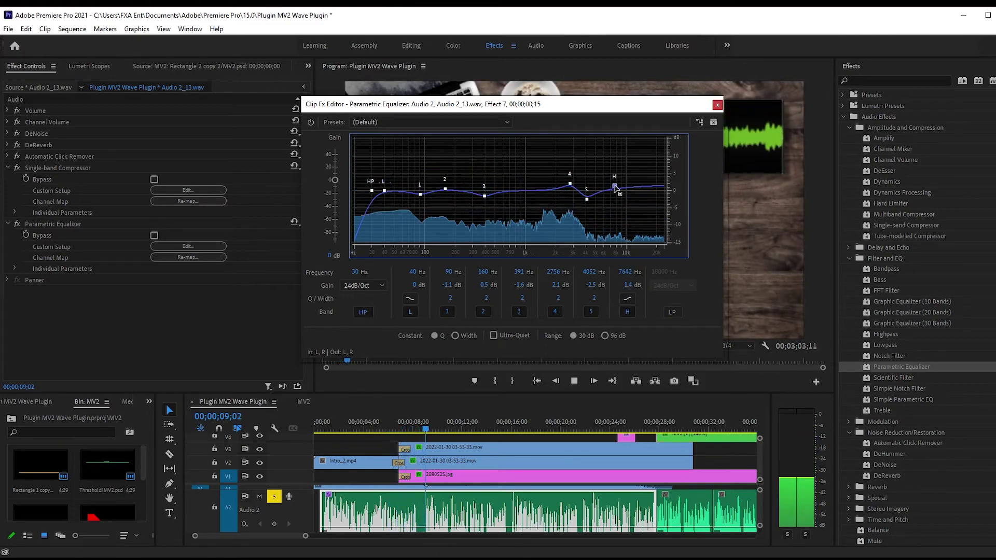
mouse_move(615, 190)
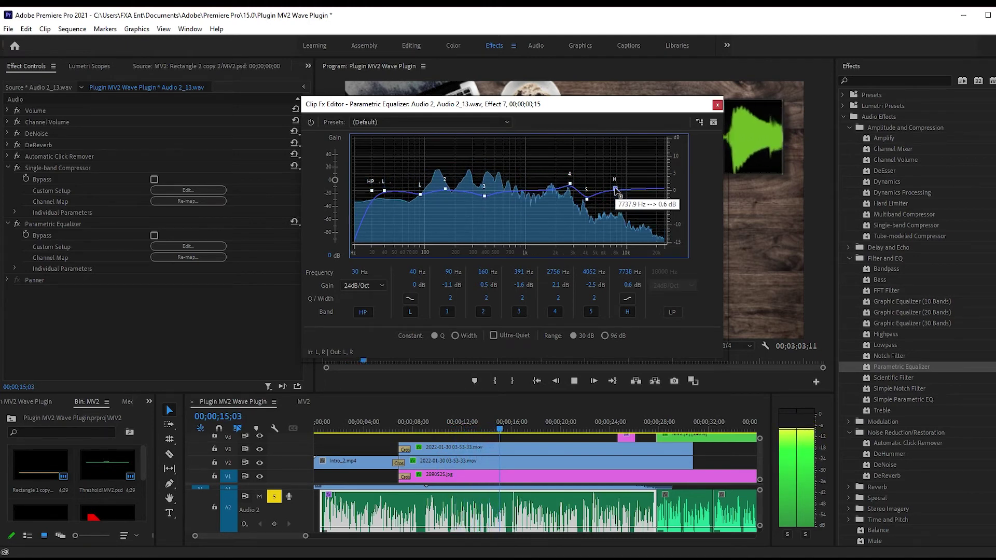
Pull band 2 down slightly and close the equalizer editor.
mouse_move(421, 196)
mouse_move(445, 189)
mouse_down()
mouse_move(484, 200)
mouse_move(418, 196)
mouse_up()
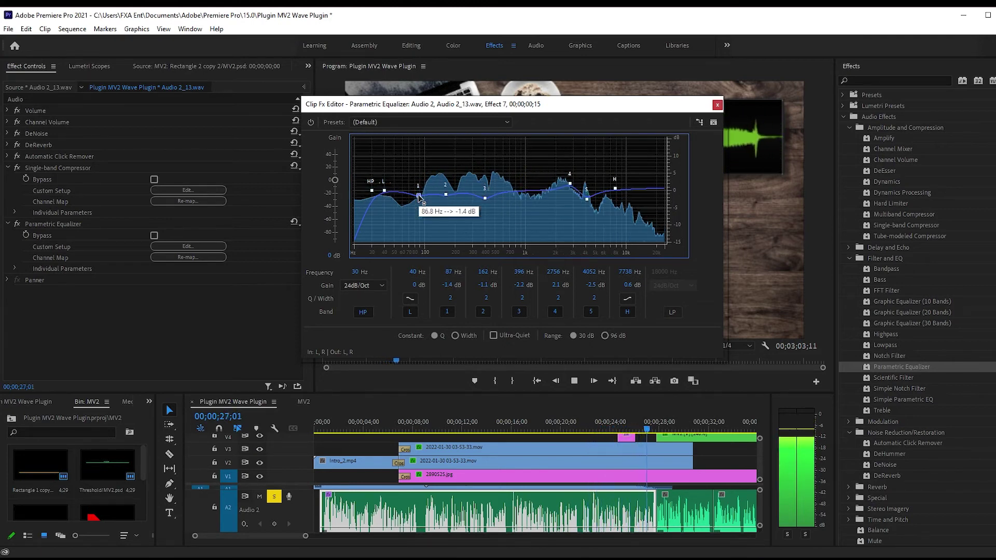
key(space)
click(717, 105)
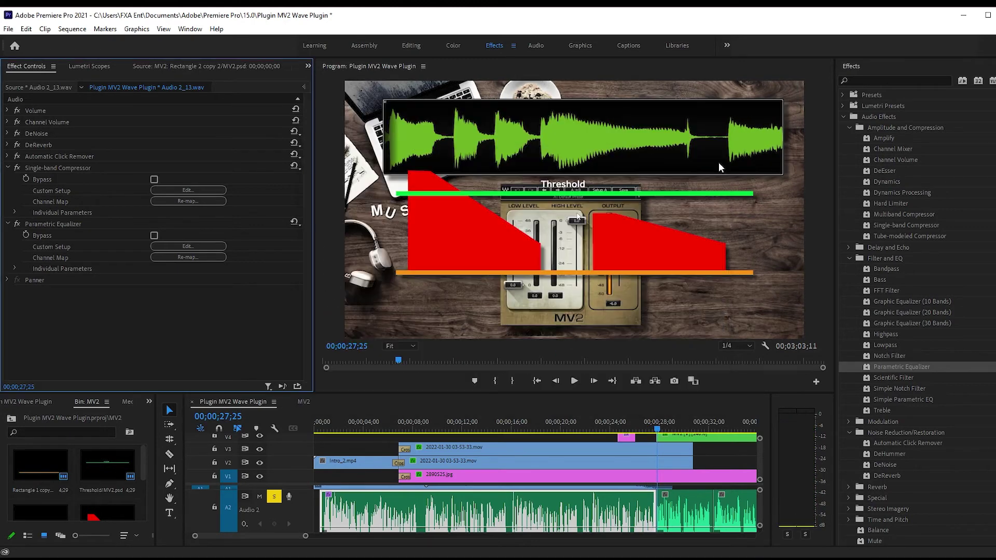
Add Studio Reverb to the voice-over clip and load the Mastering Reverb preset.
scroll(889, 367, down, 1)
scroll(894, 404, down, 1)
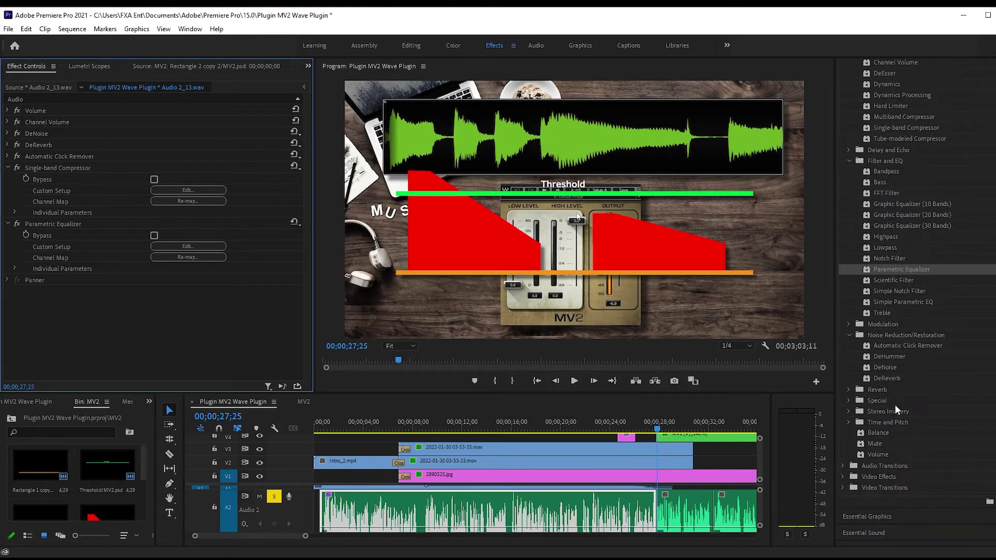
click(850, 390)
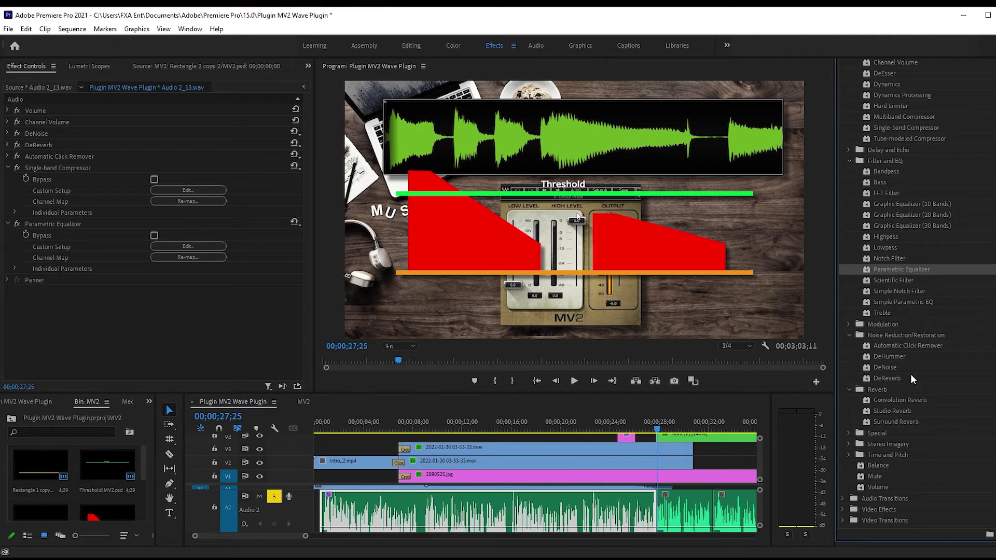
click(900, 412)
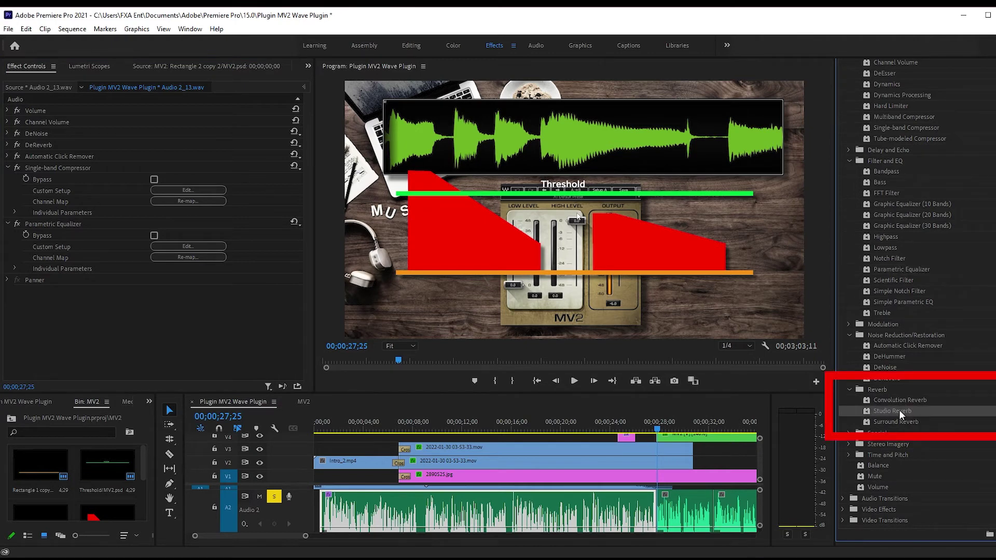
drag(898, 410, 188, 300)
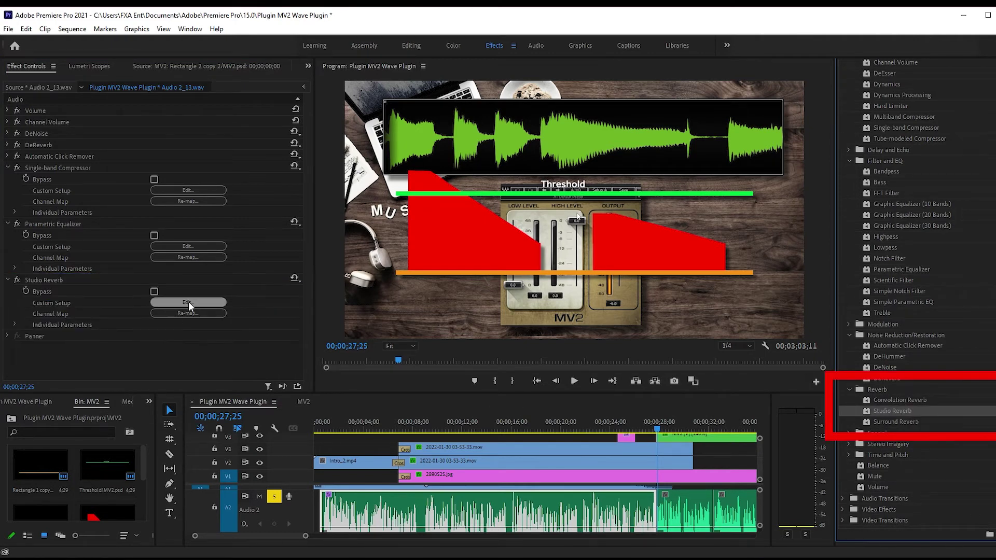
click(188, 302)
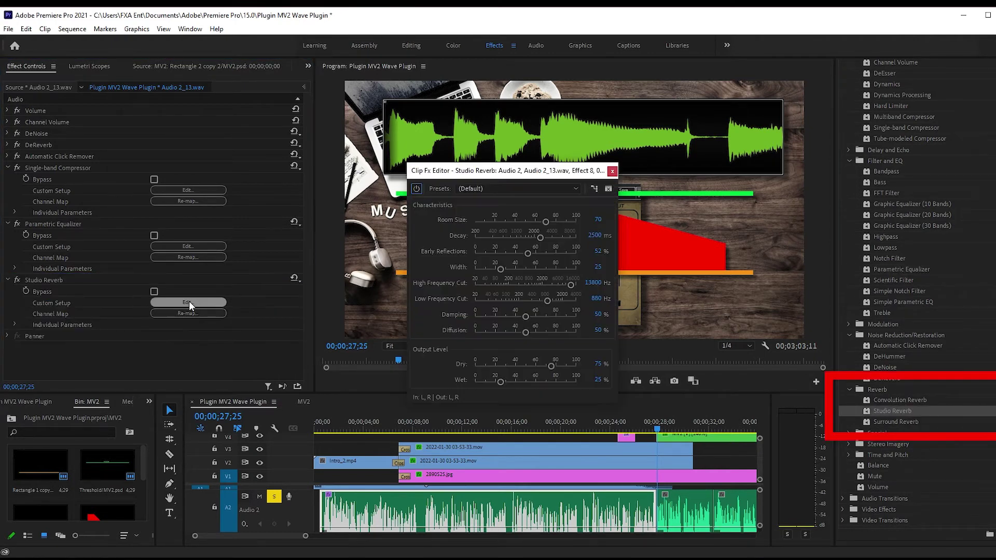
click(526, 186)
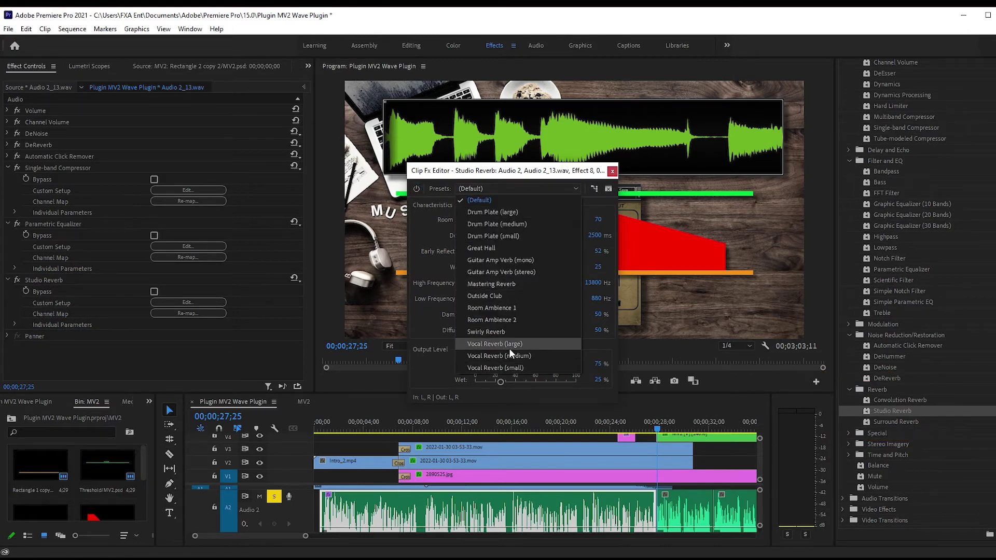
click(518, 283)
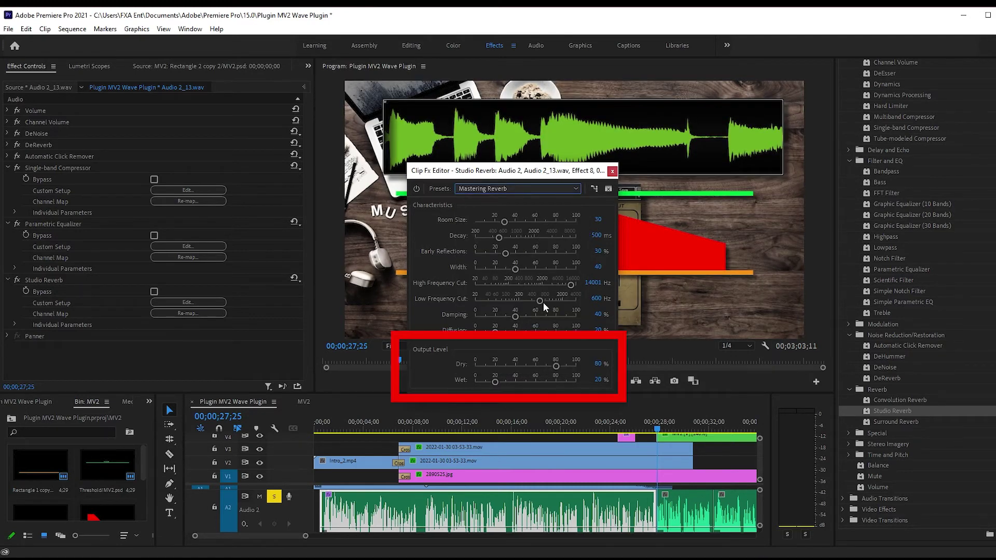
Set the reverb's Dry to 100% and Wet to about 21%, then play the sequence.
drag(554, 366, 557, 366)
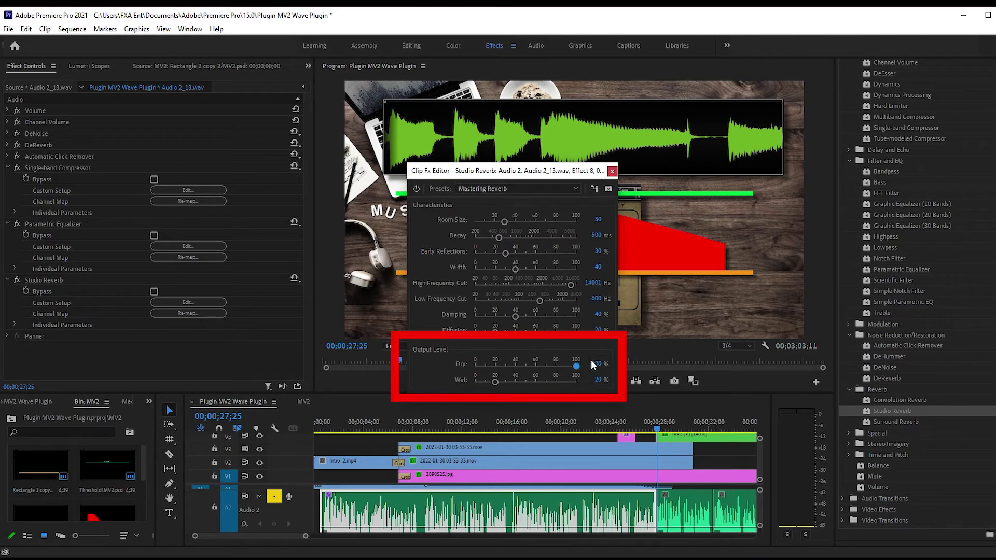
mouse_move(497, 382)
mouse_down()
mouse_move(541, 380)
mouse_move(498, 380)
mouse_up()
drag(369, 423, 335, 428)
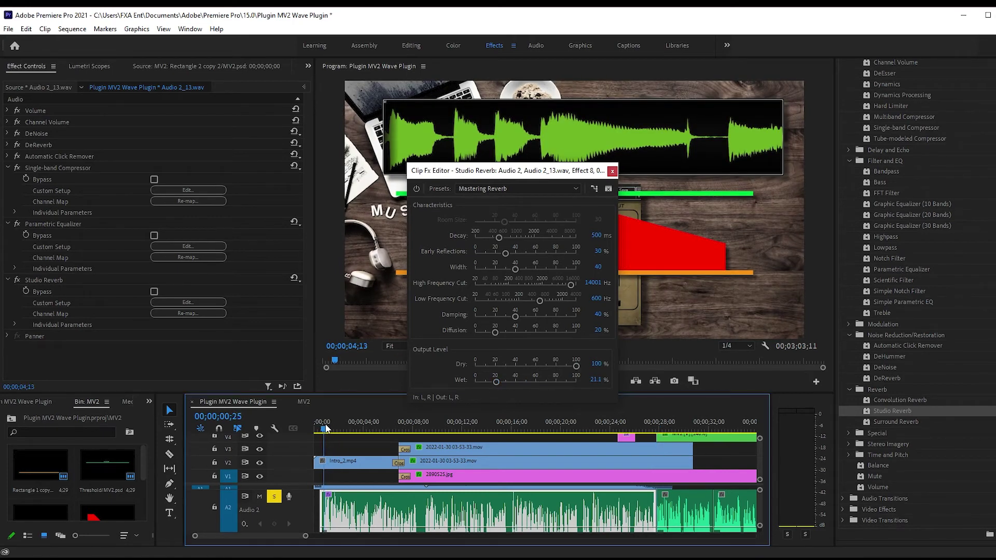
key(space)
Raise the voice-over reverb's Wet slightly, lower its High Frequency Cut well down, and play back.
mouse_move(495, 382)
mouse_down()
mouse_move(540, 381)
mouse_move(522, 382)
mouse_up()
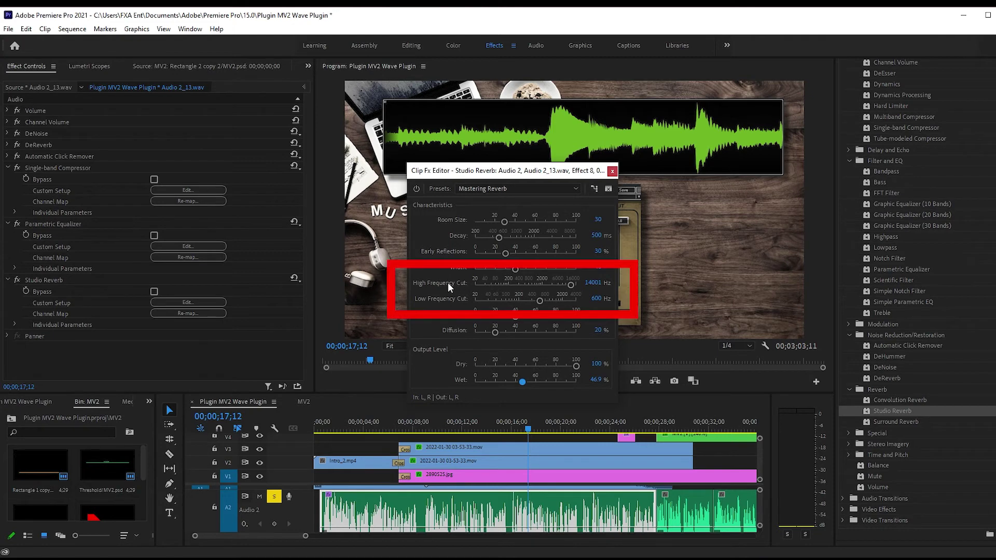
drag(544, 280, 540, 280)
mouse_move(576, 285)
mouse_down()
mouse_move(531, 285)
mouse_move(509, 301)
mouse_up()
key(space)
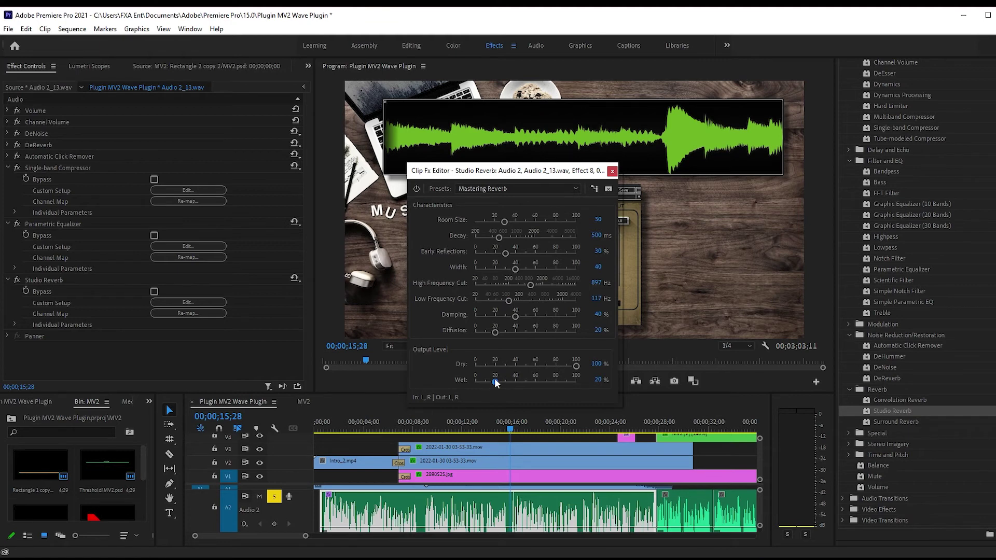
Push the reverb Wet level to about 97%, then pull it back to around 50%.
drag(494, 379, 498, 379)
drag(571, 381, 573, 382)
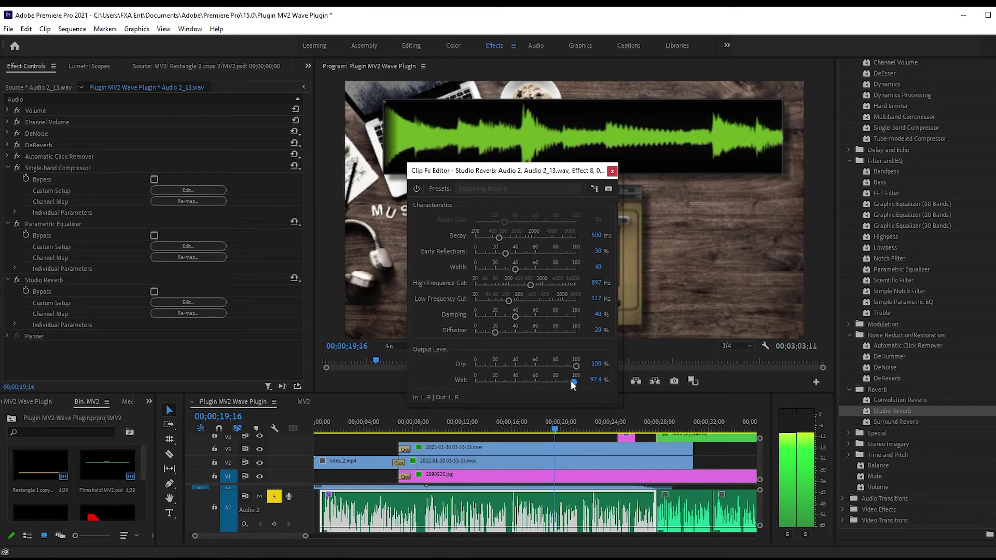
drag(571, 380, 493, 384)
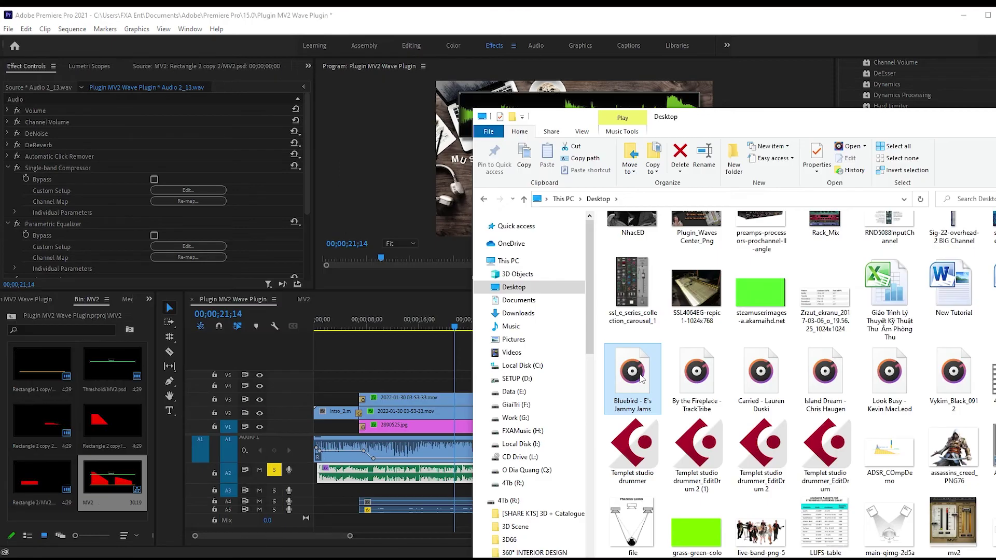
Drop the Bluebird - E's Jammy Jams mp3 onto an empty audio track and minimise Explorer.
drag(633, 377, 368, 498)
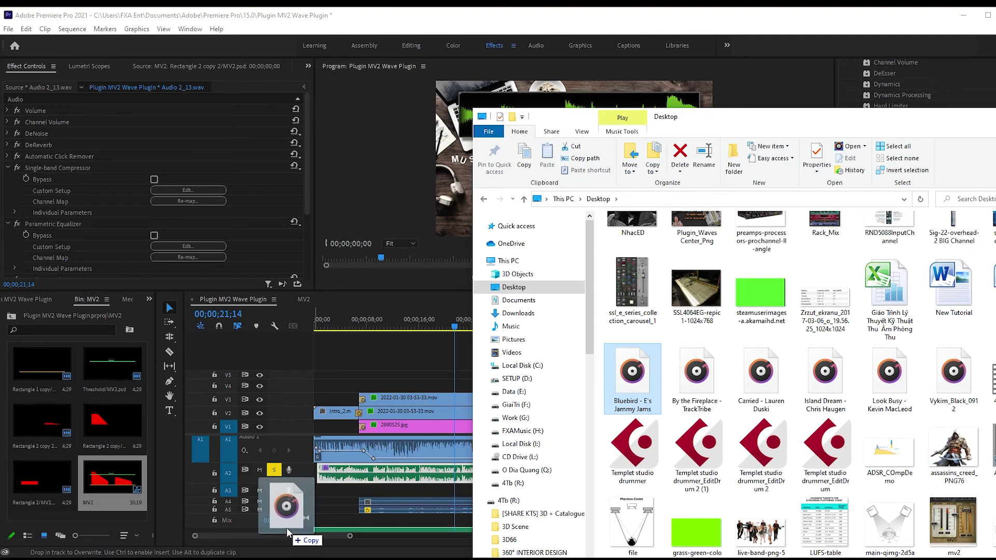
drag(369, 496, 318, 524)
drag(974, 119, 666, 158)
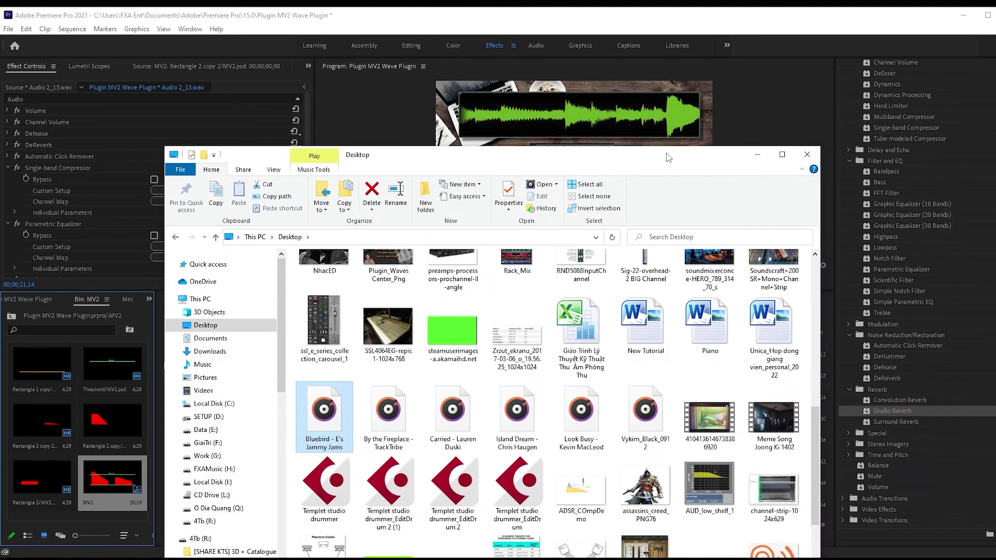
click(758, 156)
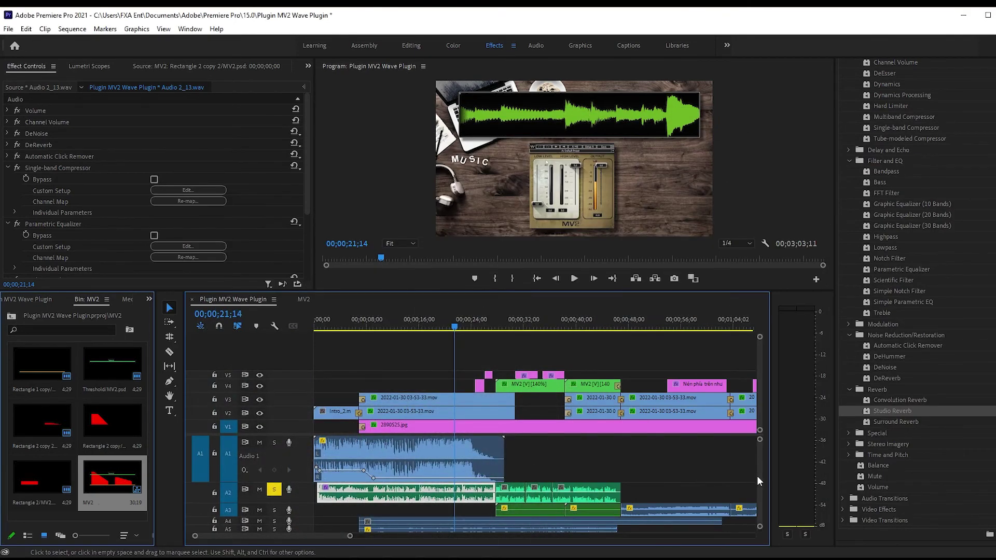
Solo the music track and play it from near the sequence start.
scroll(756, 479, down, 3)
click(274, 505)
click(336, 319)
key(space)
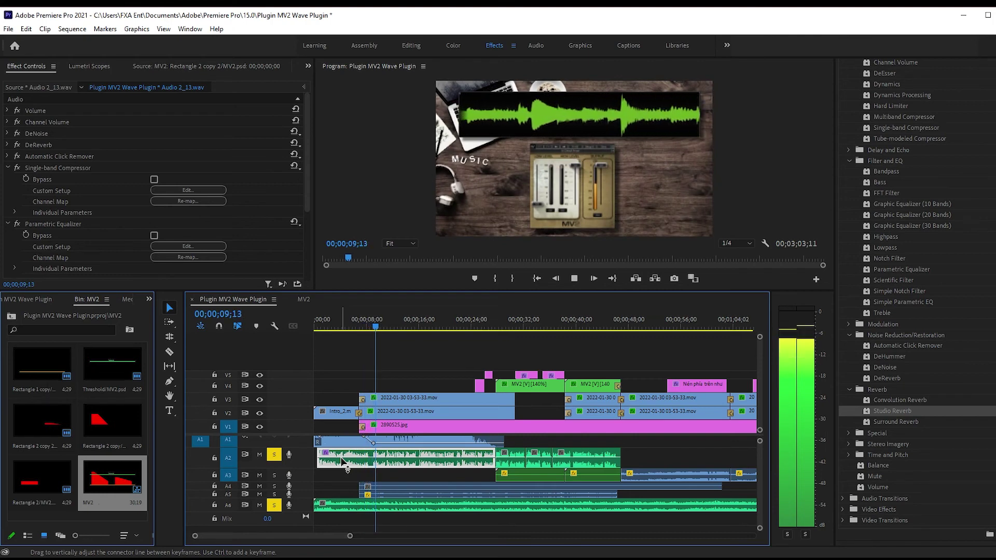
Select the Bluebird music clip on Audio 6 and pull its volume down.
click(747, 505)
scroll(761, 484, down, 2)
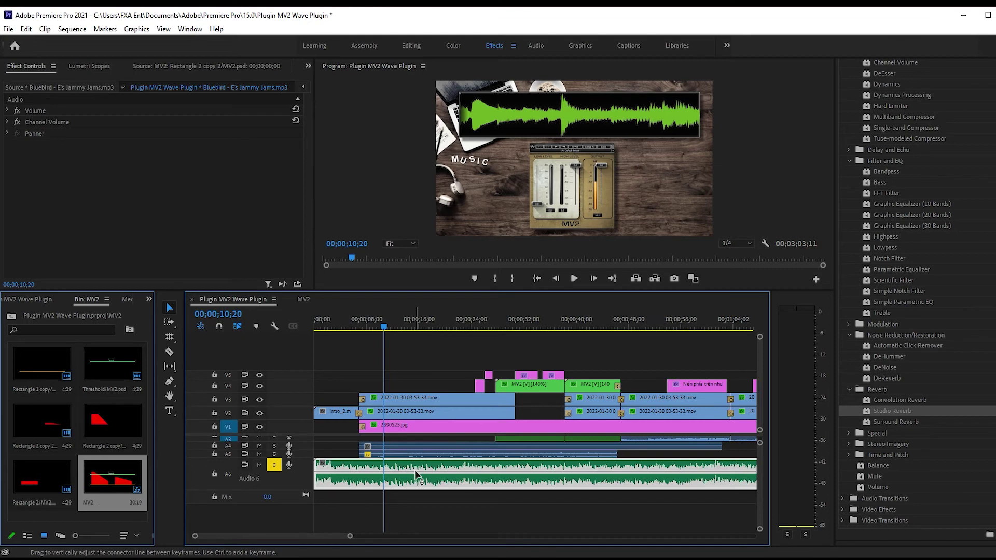
drag(415, 469, 415, 499)
Apply Parametric Equalizer to the music clip and open its settings.
click(905, 269)
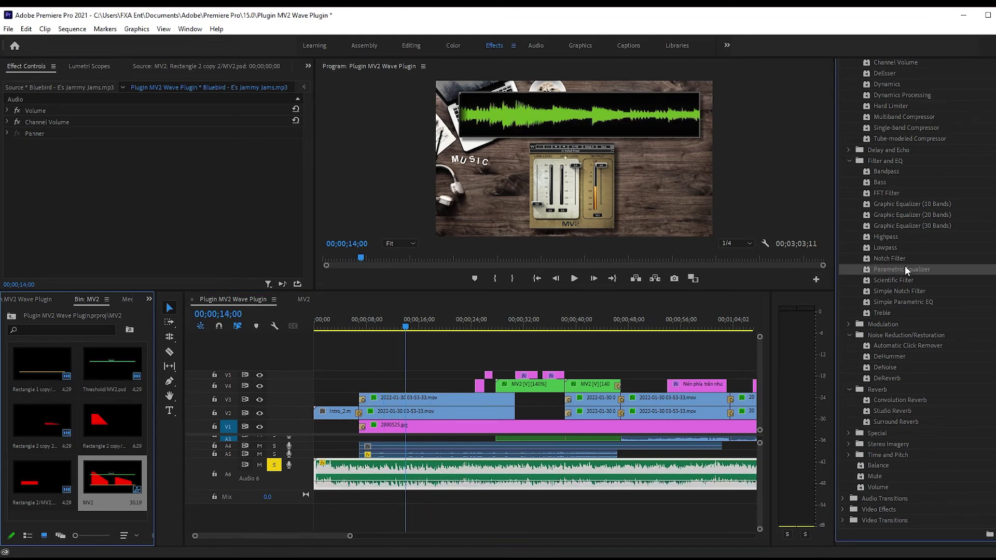
mouse_move(835, 301)
mouse_down()
mouse_move(470, 487)
mouse_move(480, 477)
mouse_up()
click(188, 156)
Set the high shelf to about -9.3 dB at 1006 Hz and dip band 1 -4.4 dB at 102 Hz.
drag(651, 246, 652, 248)
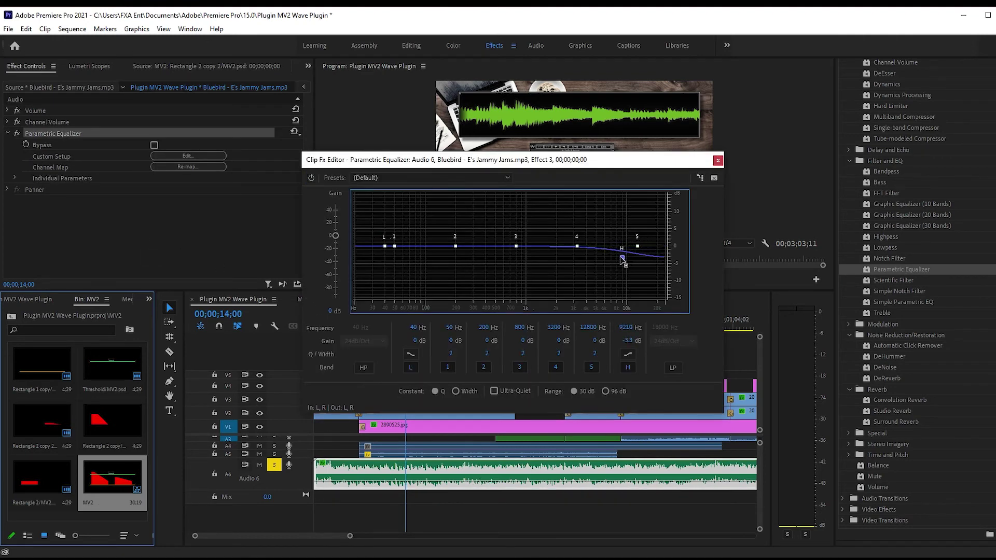
drag(525, 278, 526, 280)
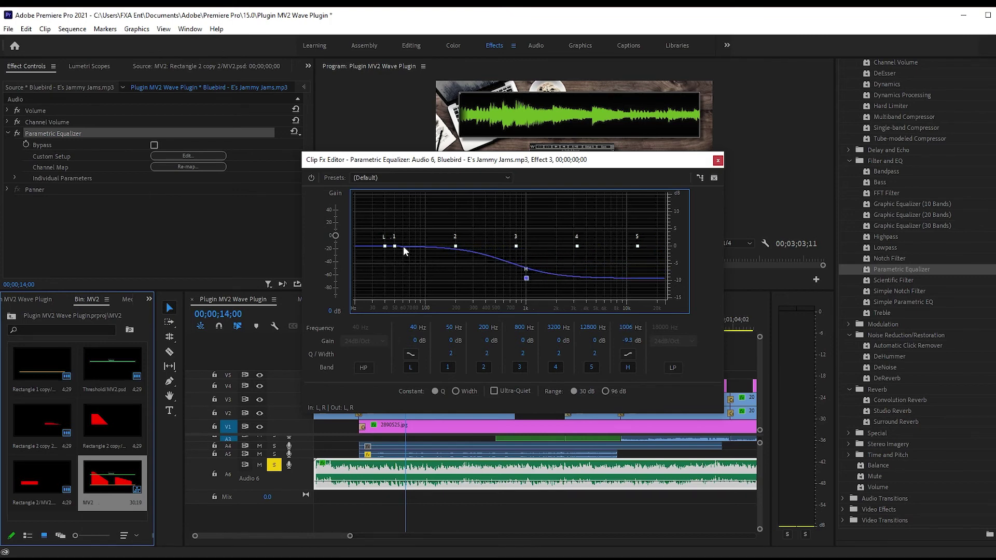
drag(395, 247, 402, 248)
Play the music, bypassing the EQ and re-enabling it to compare.
key(space)
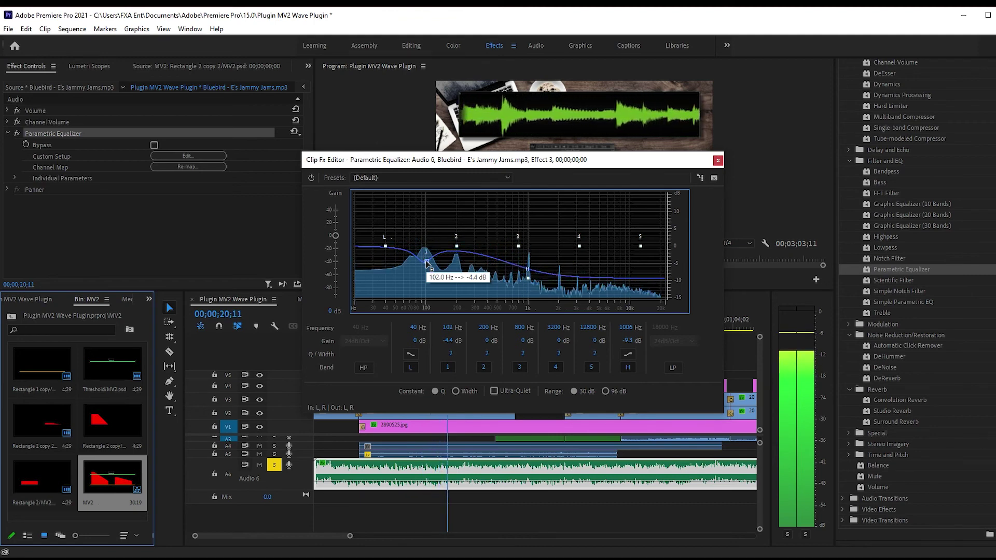
click(311, 178)
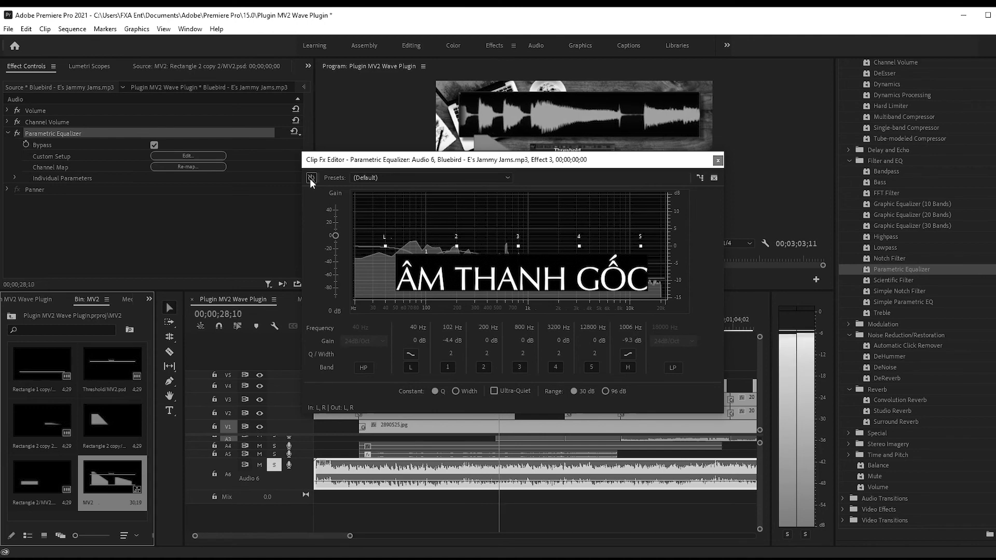
click(311, 177)
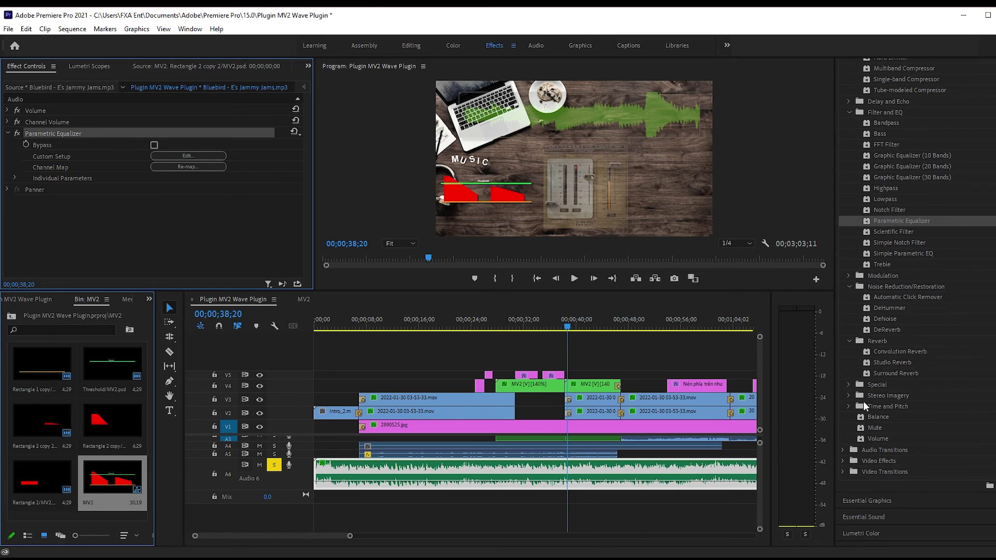
click(869, 363)
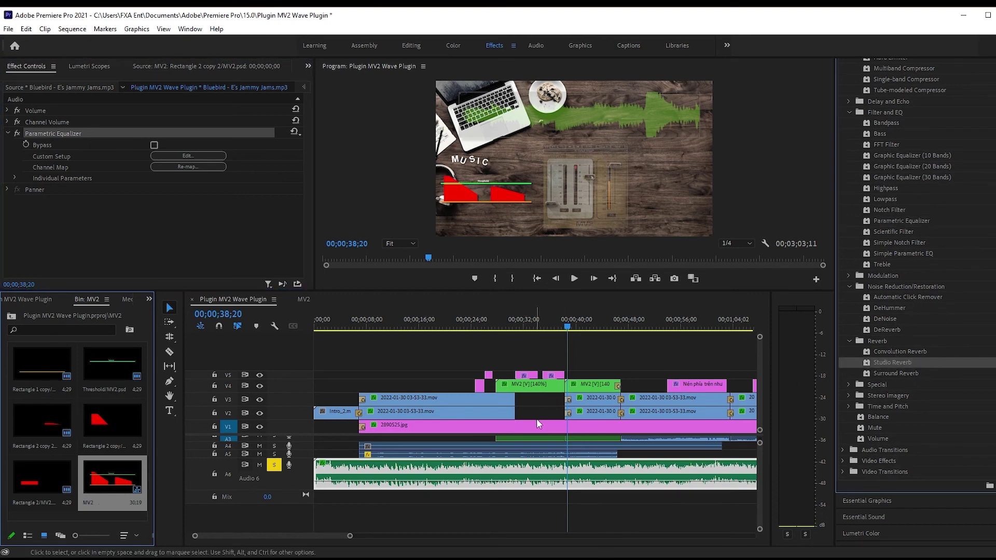
Add Studio Reverb to the music clip with the Mastering Reverb preset.
drag(191, 234, 197, 228)
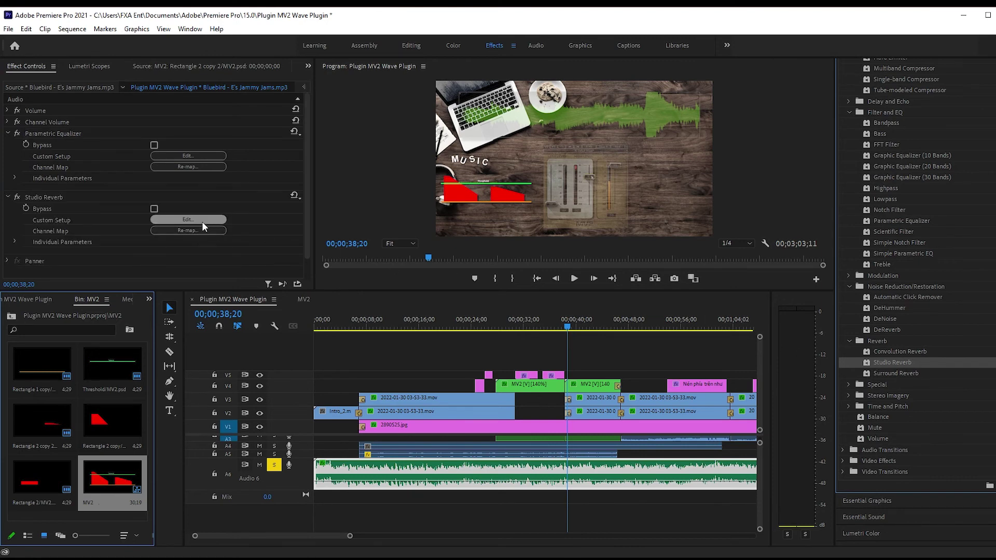
click(202, 219)
click(483, 188)
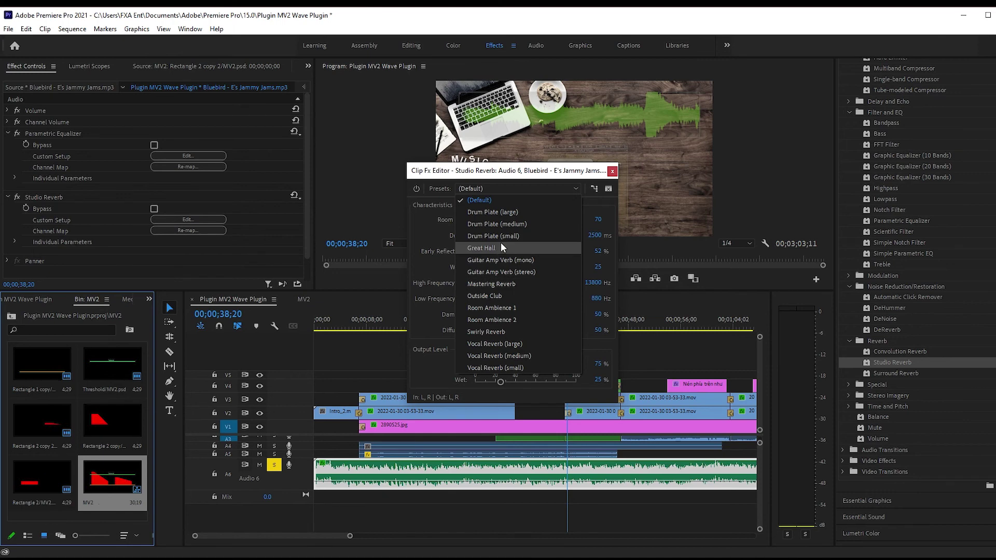
click(520, 284)
Play from about 9 seconds and lower the Audio 6 music volume to about -9.8 dB.
click(372, 326)
key(space)
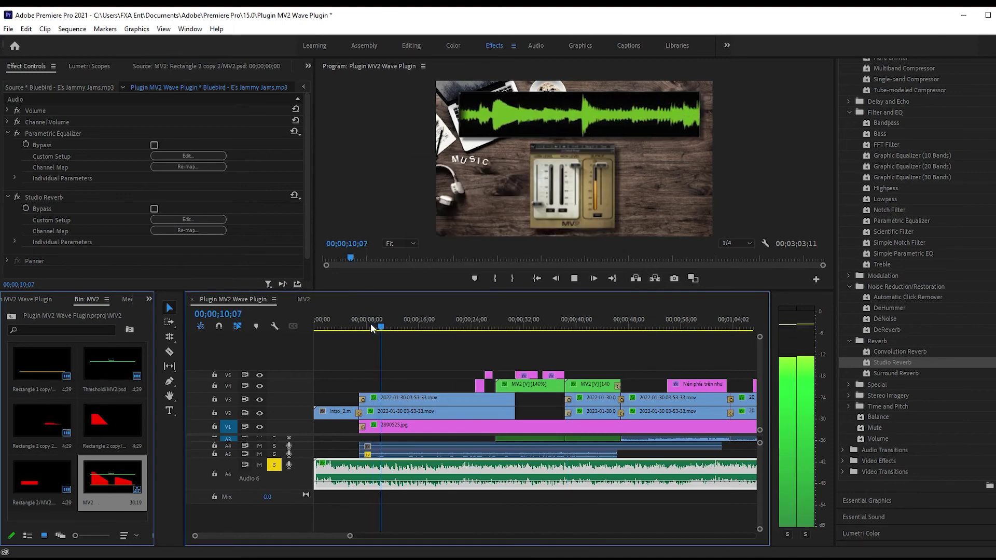
scroll(758, 466, up, 2)
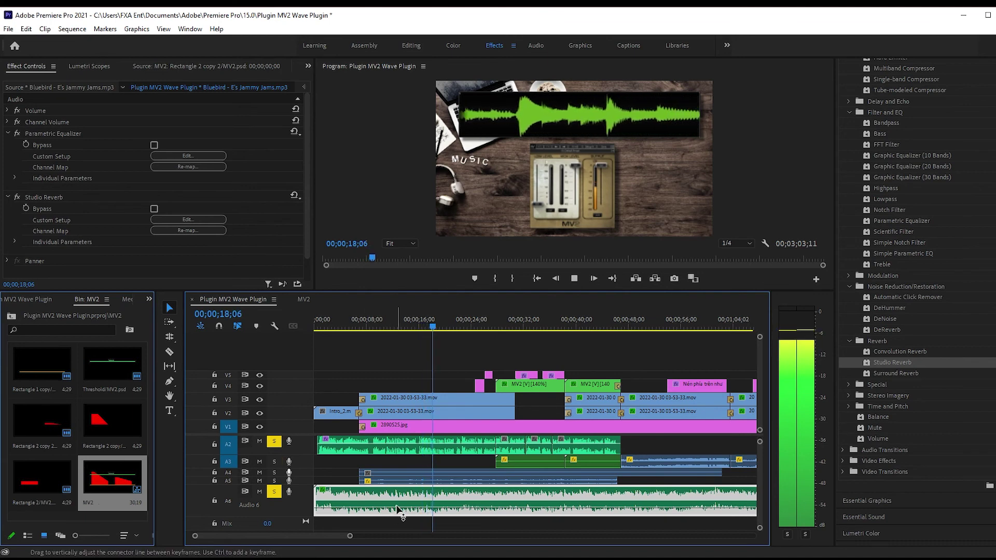
drag(410, 511, 406, 502)
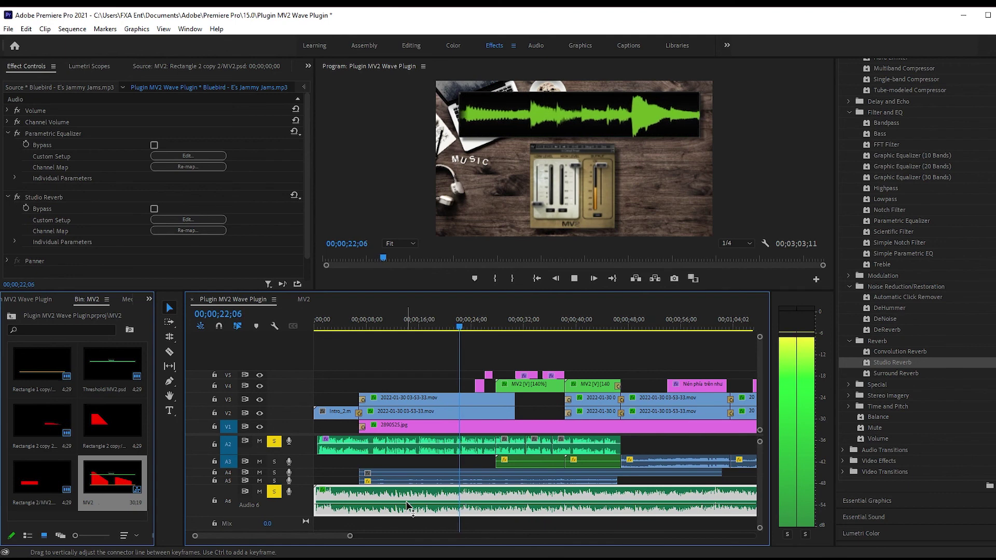
mouse_move(406, 501)
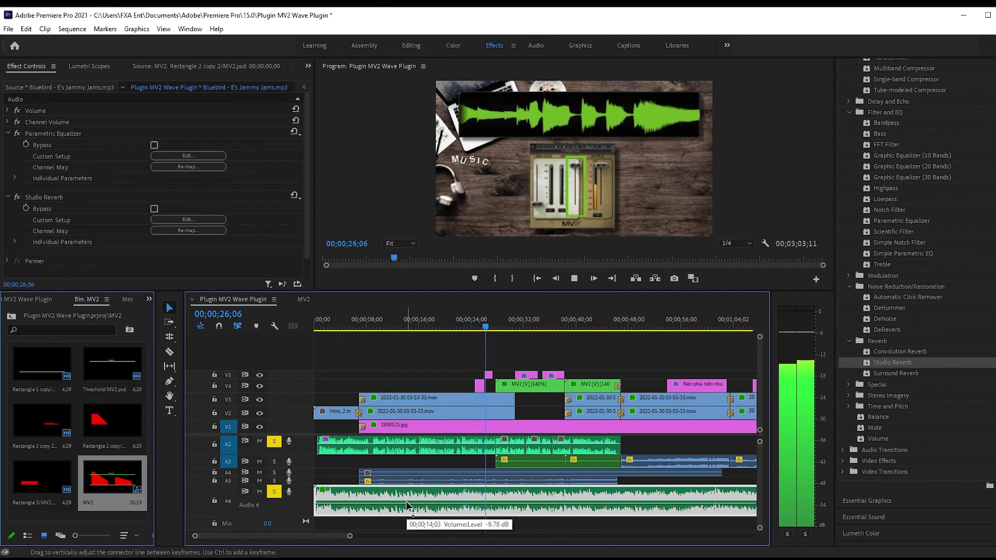
key(space)
click(188, 156)
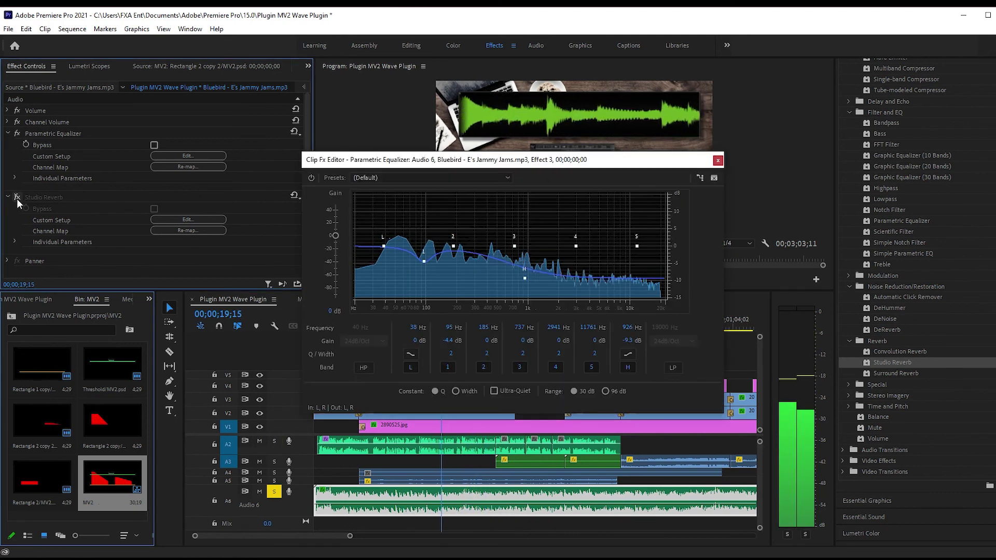
Toggle the music's Parametric Equalizer off and on, then enable Studio Reverb and show its editor.
click(18, 138)
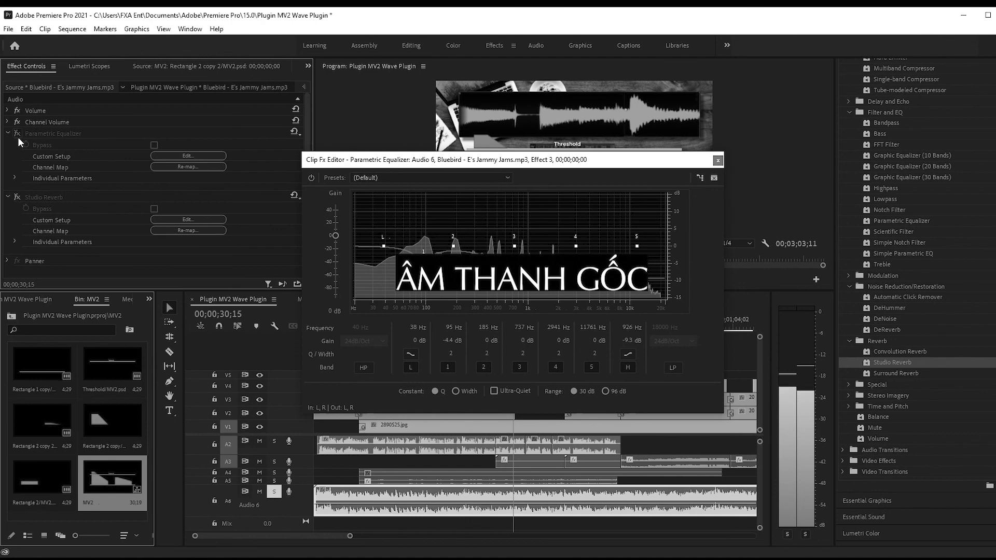
click(18, 133)
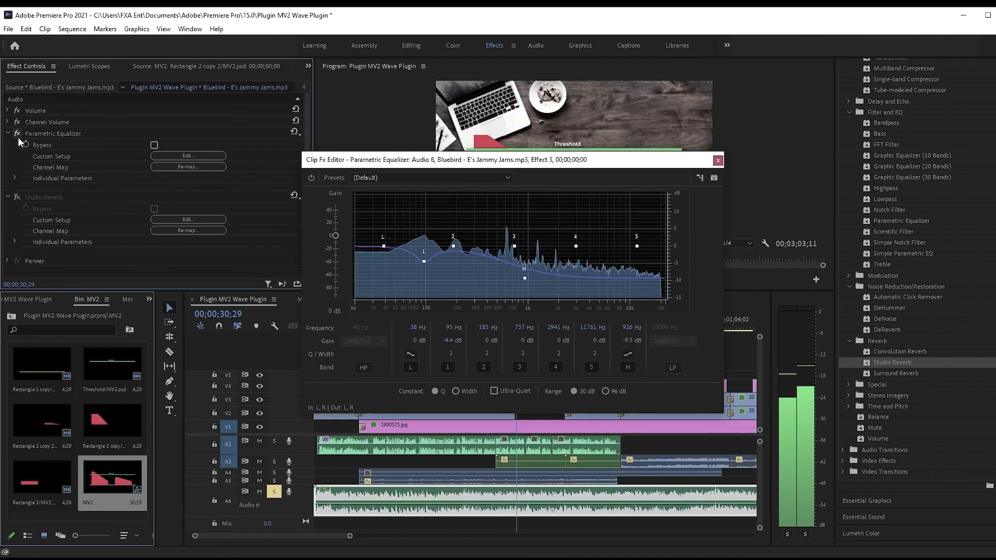
click(17, 198)
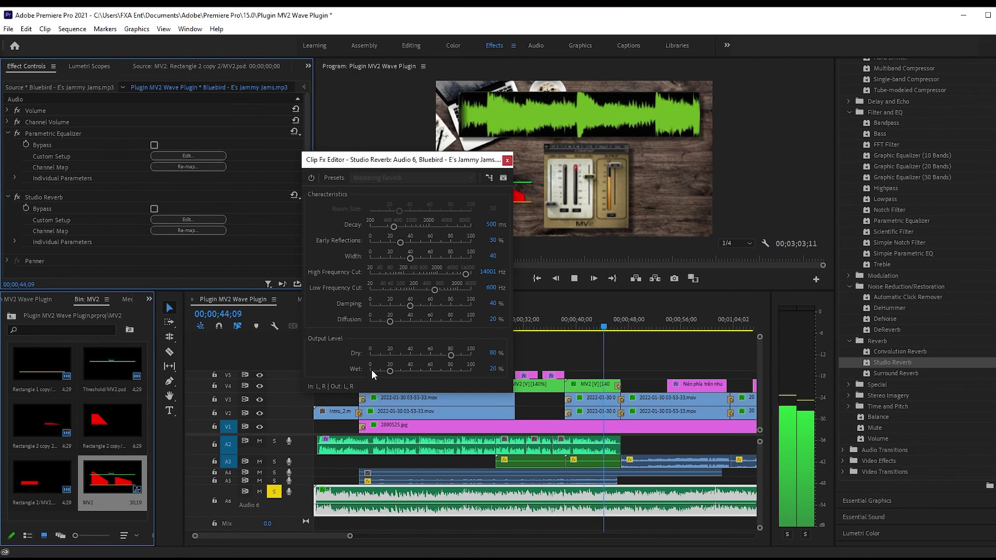
Drag the music Studio Reverb Wet slider up to about 75.9%.
drag(391, 371, 448, 373)
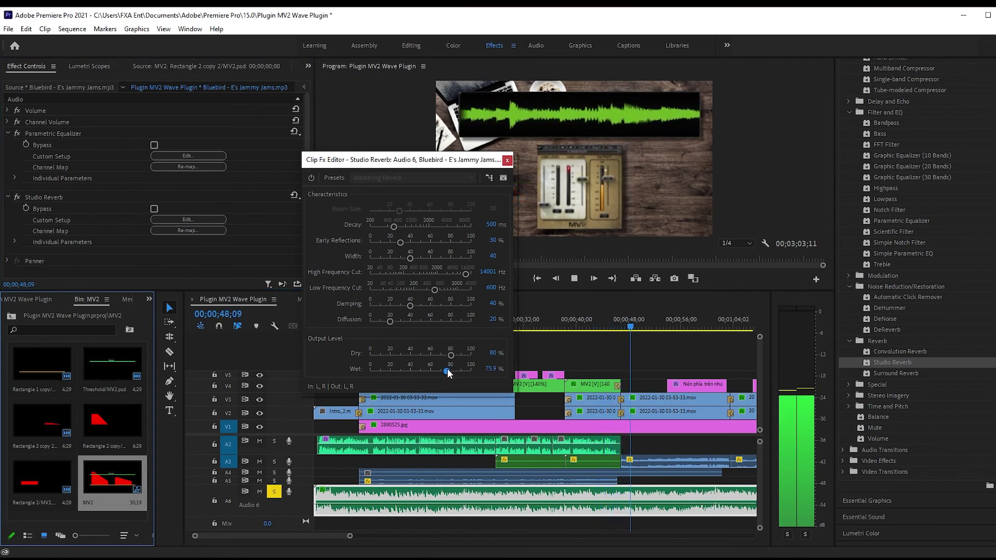